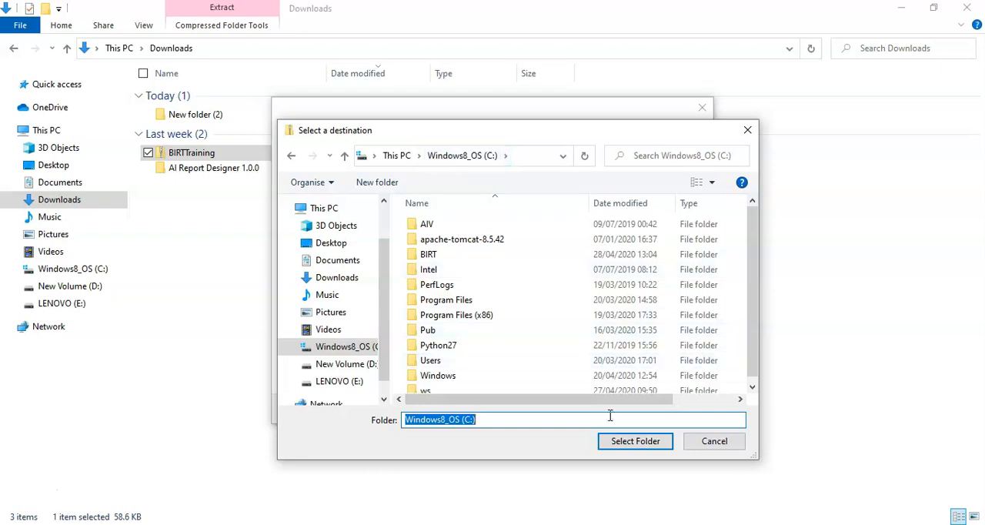
Step: Extract the BIRTTraining archive to the C: drive and create a new folder named workspace there
{"action": "left_click", "coordinate": [610, 410]}
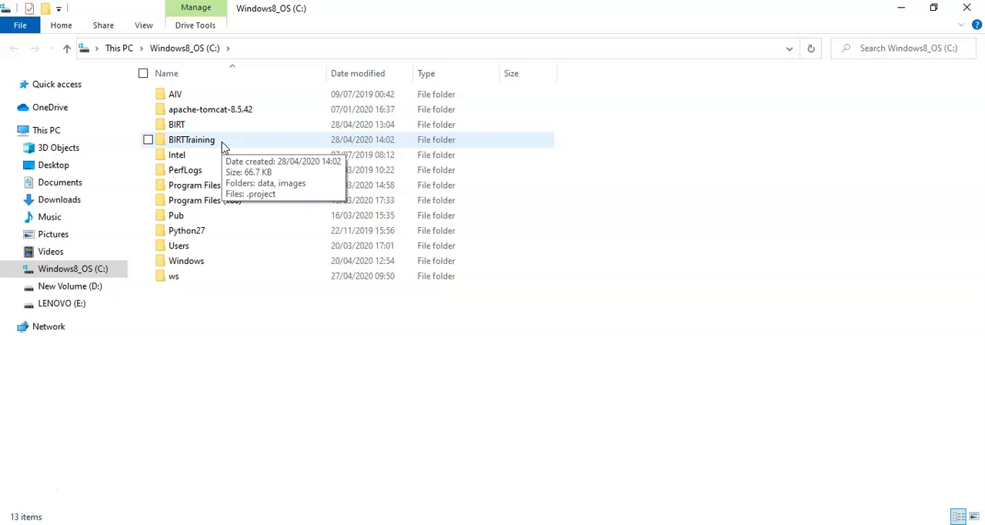
{"action": "right_click", "coordinate": [219, 305]}
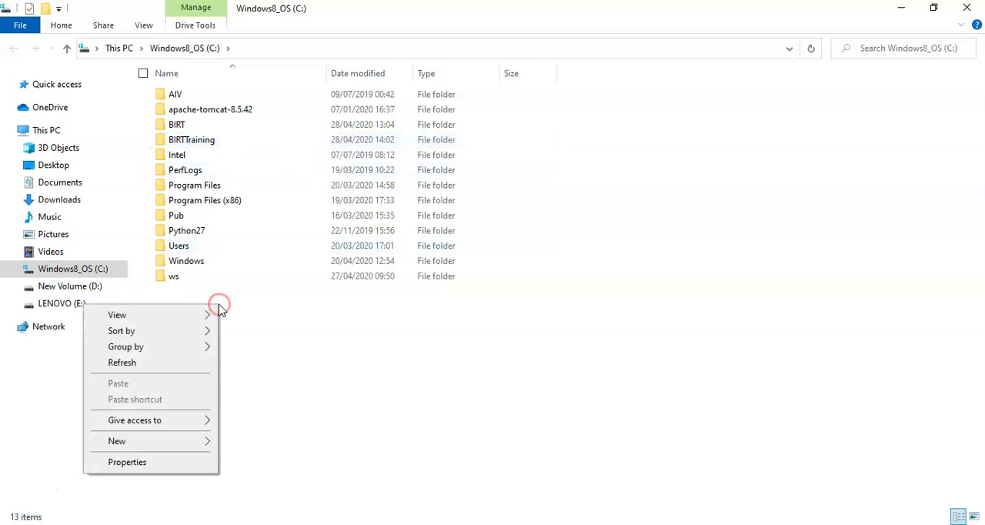
{"action": "left_click", "coordinate": [176, 441]}
{"action": "left_click", "coordinate": [249, 442]}
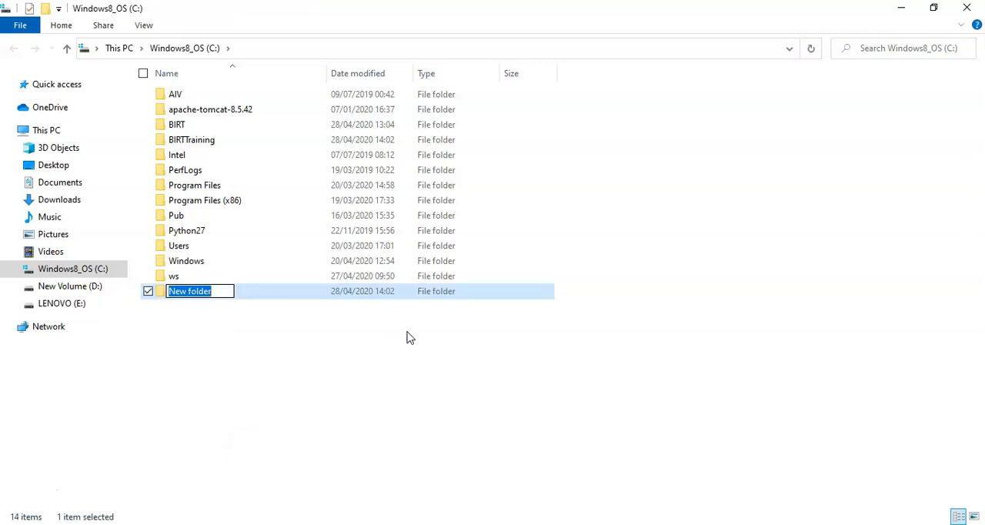
{"action": "type", "text": "wor"}
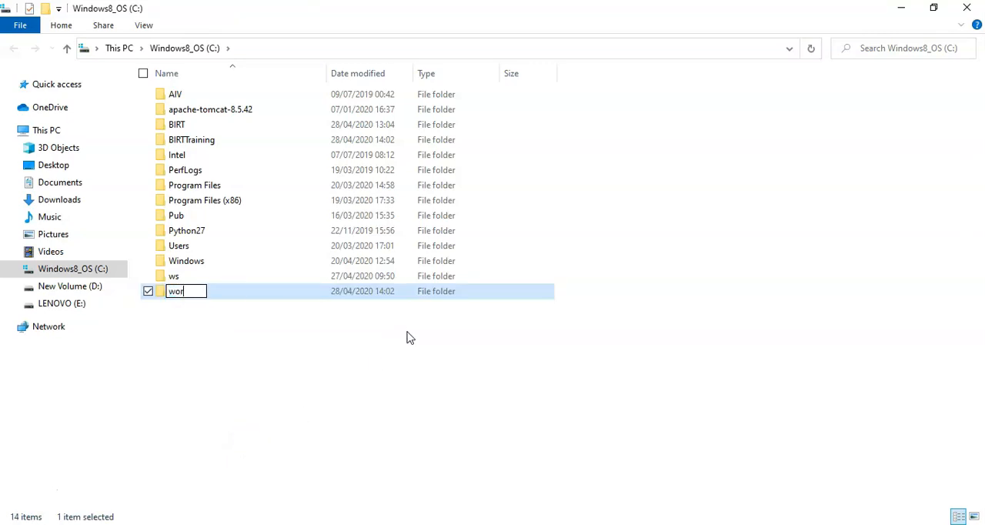
{"action": "type", "text": "kspace"}
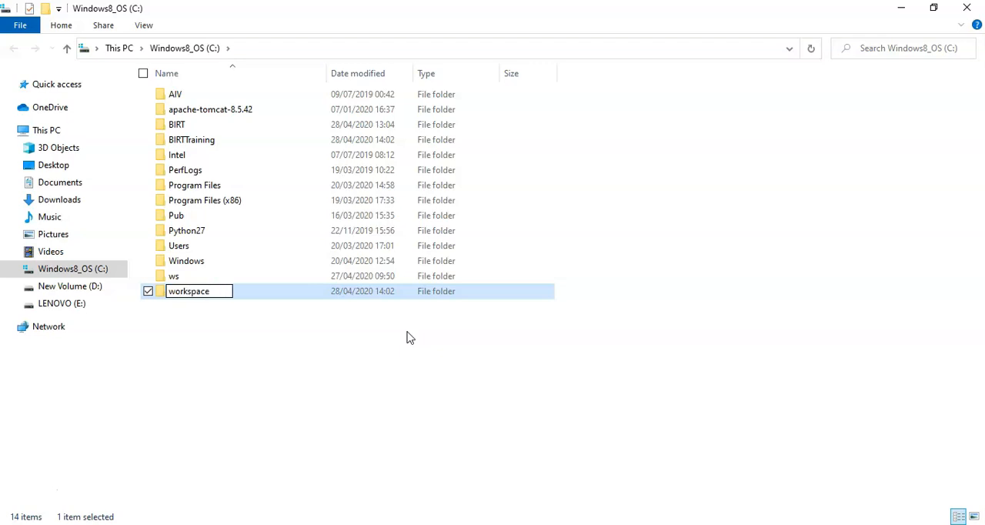
{"action": "left_click", "coordinate": [409, 338]}
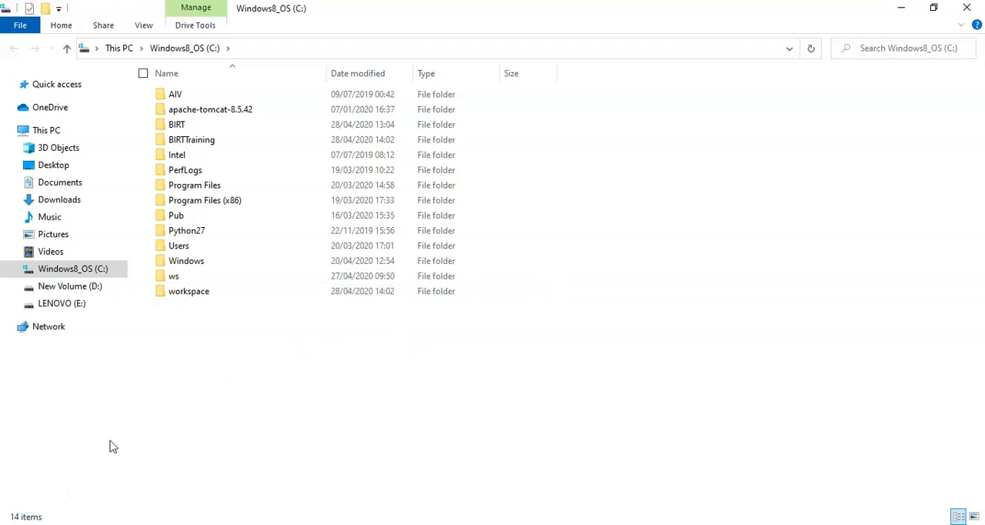
Step: Launch Eclipse using C:\workspace as the workspace folder
{"action": "left_click", "coordinate": [37, 496]}
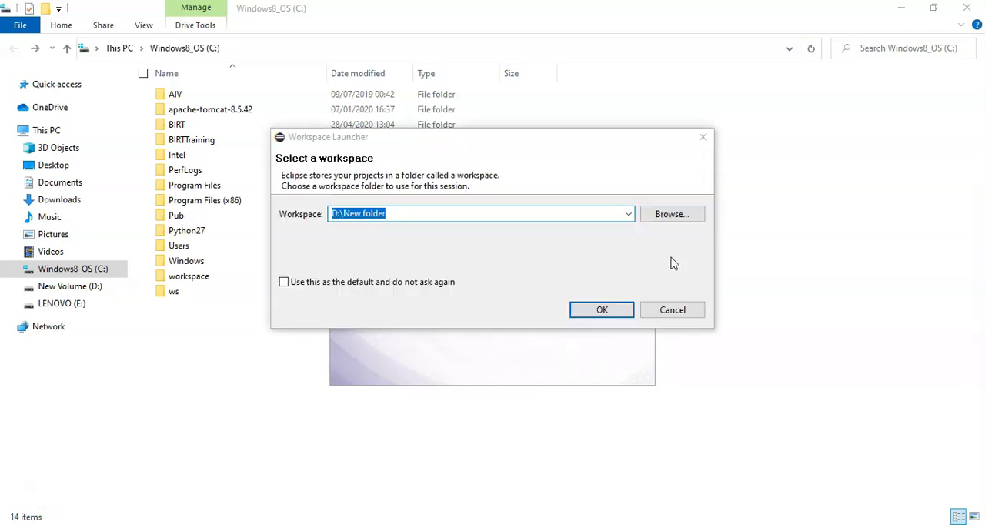
{"action": "left_click", "coordinate": [629, 216]}
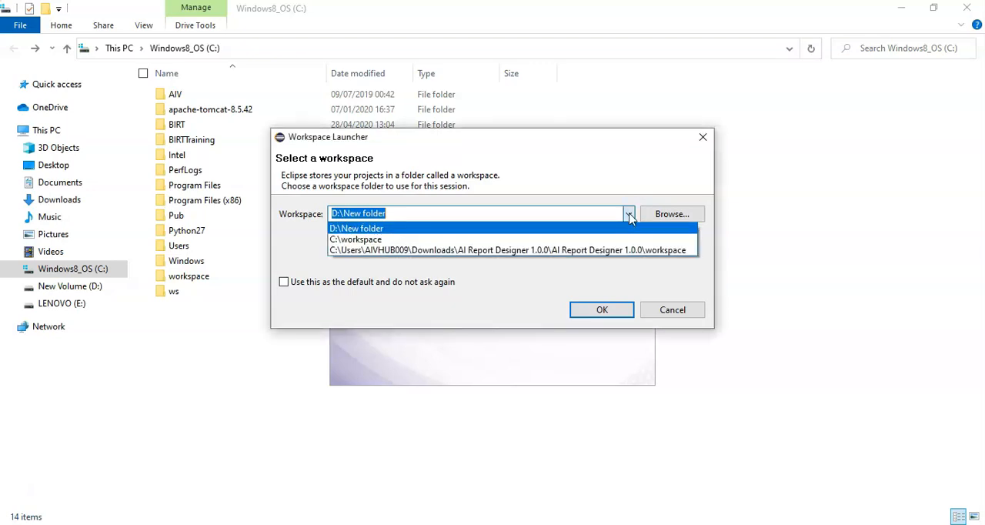
{"action": "left_click", "coordinate": [556, 240]}
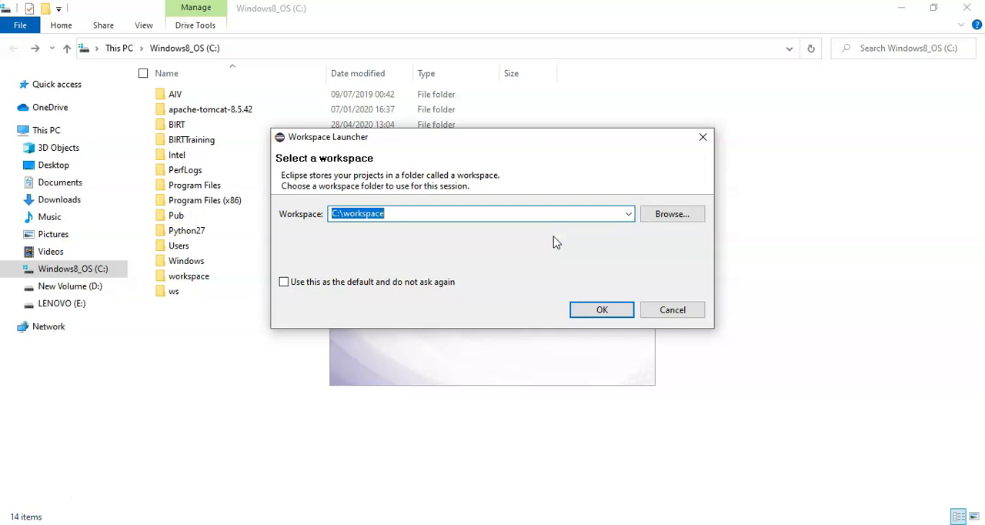
{"action": "left_click", "coordinate": [596, 307]}
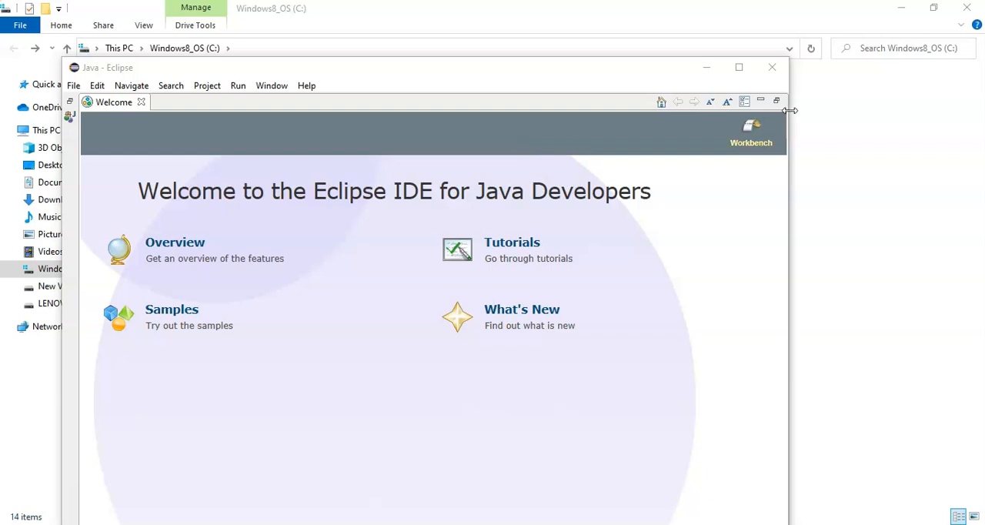
Step: Close the Welcome page in the maximized Eclipse window and open the second Report Design perspective listed, just above Resource
{"action": "left_click", "coordinate": [739, 68]}
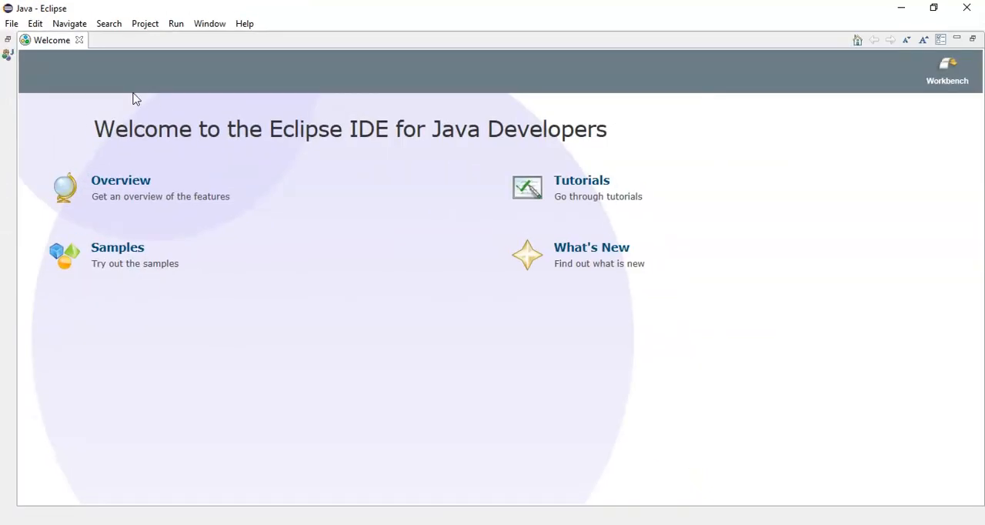
{"action": "left_click", "coordinate": [79, 41]}
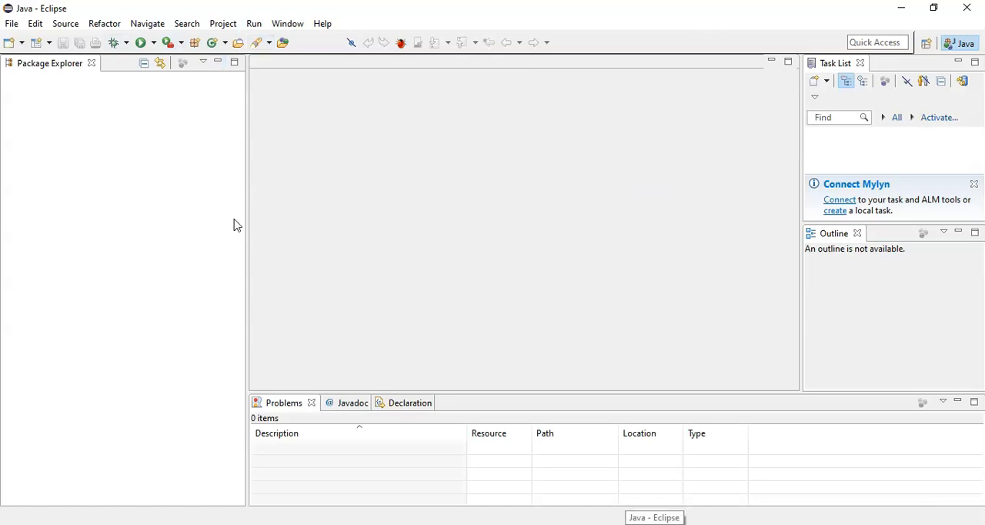
{"action": "left_click", "coordinate": [291, 30]}
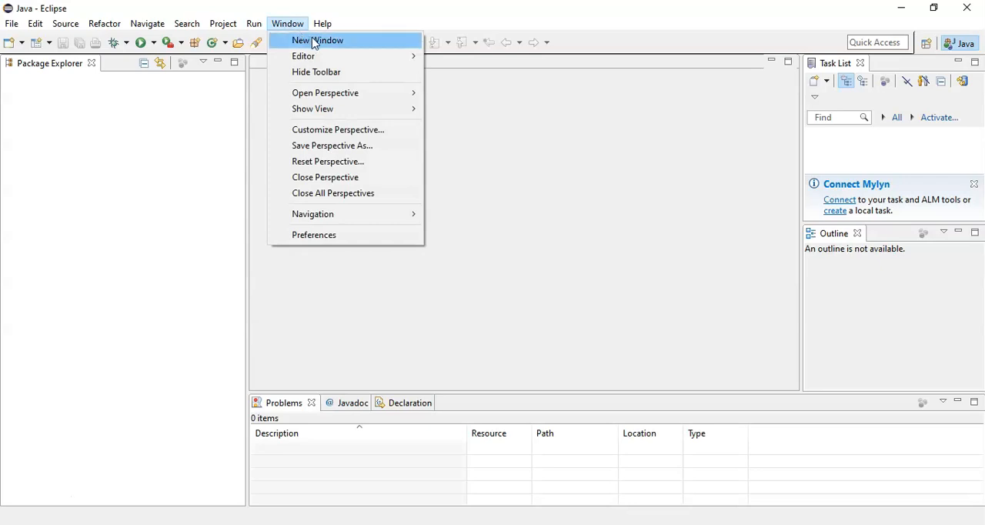
{"action": "mouse_move", "coordinate": [334, 92]}
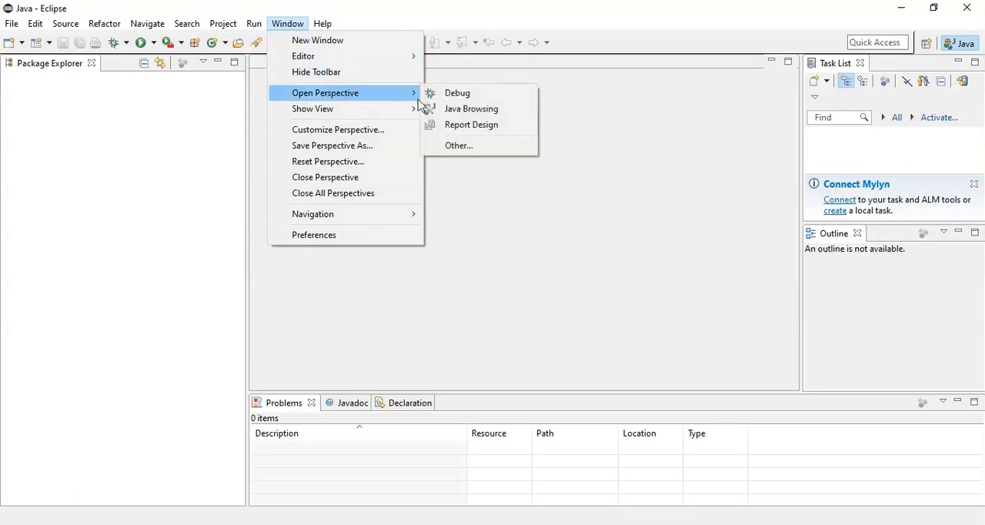
{"action": "left_click", "coordinate": [464, 146]}
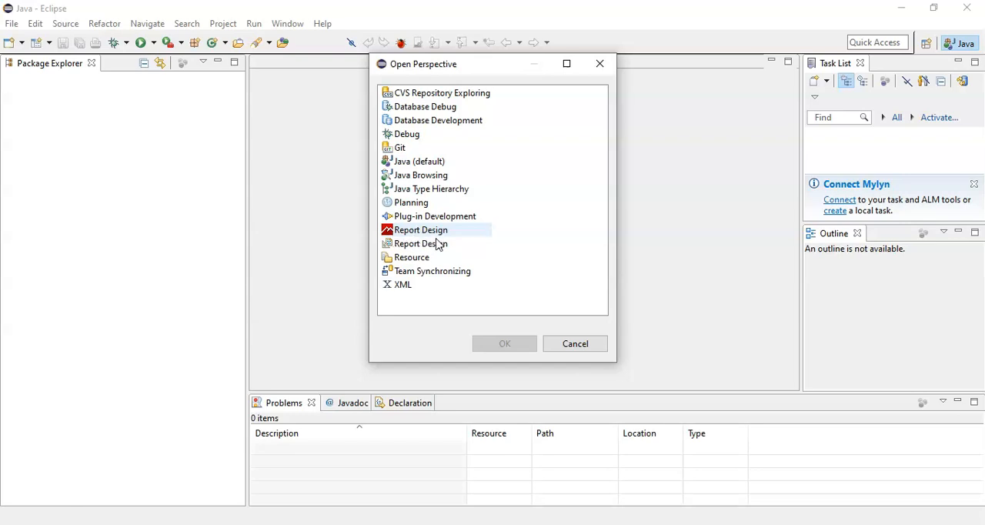
{"action": "left_click", "coordinate": [420, 249]}
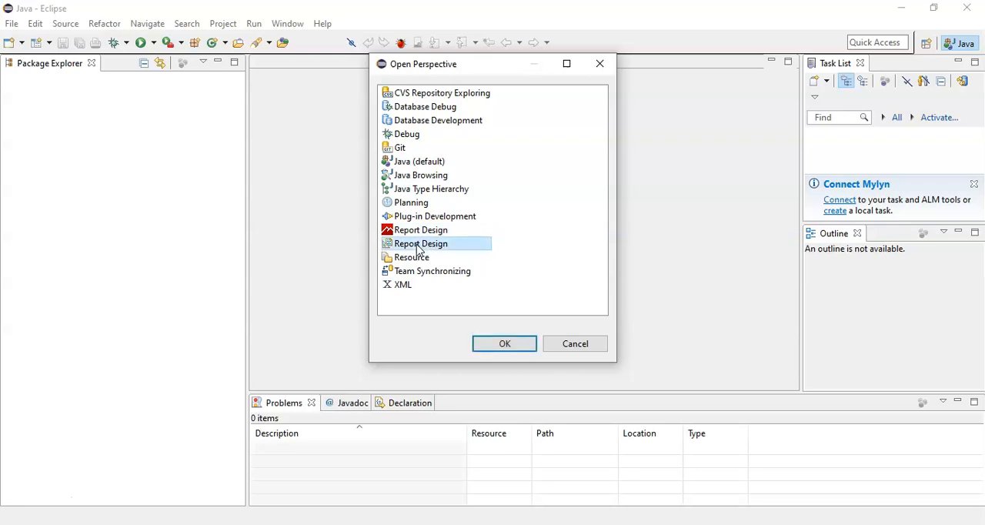
{"action": "left_click", "coordinate": [510, 345]}
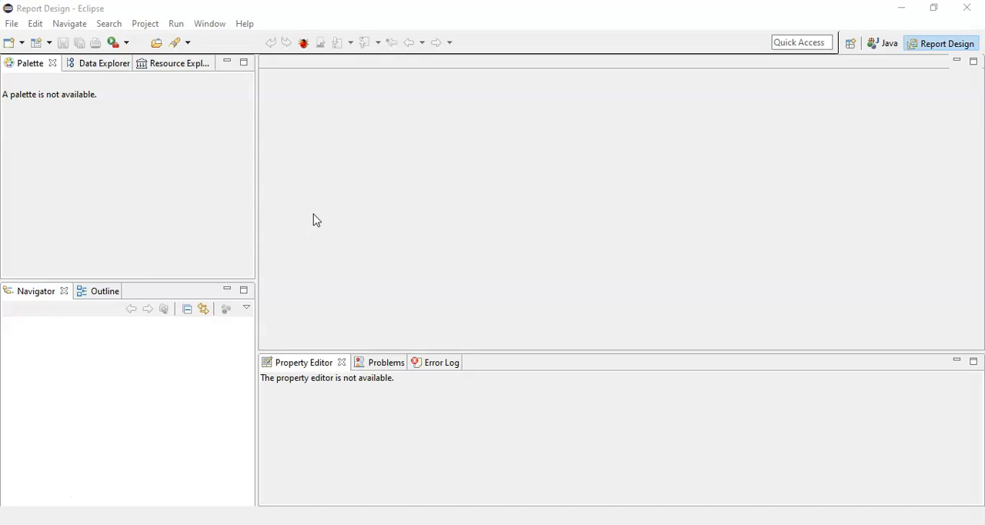
Step: View the Data Explorer and Resource Explorer, and return to the Palette
{"action": "left_click", "coordinate": [88, 71]}
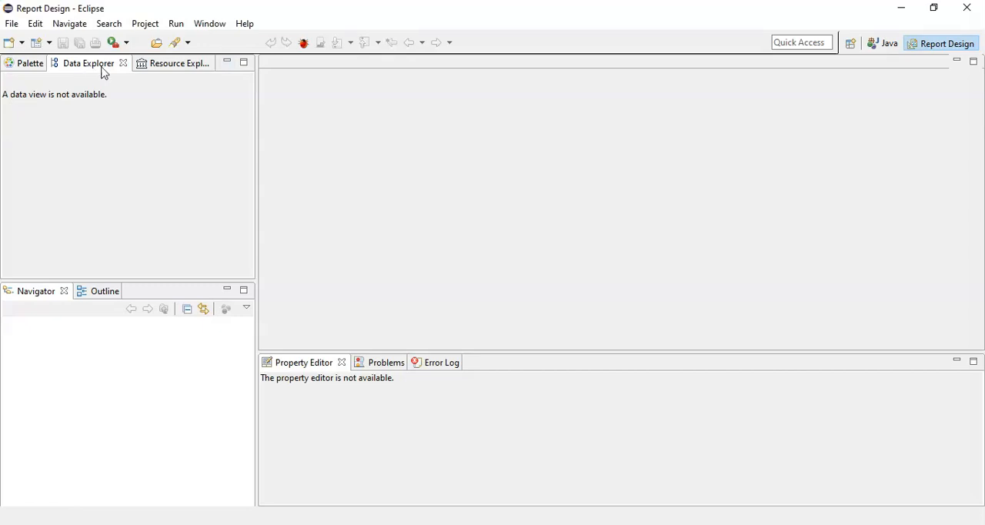
{"action": "left_click", "coordinate": [173, 67]}
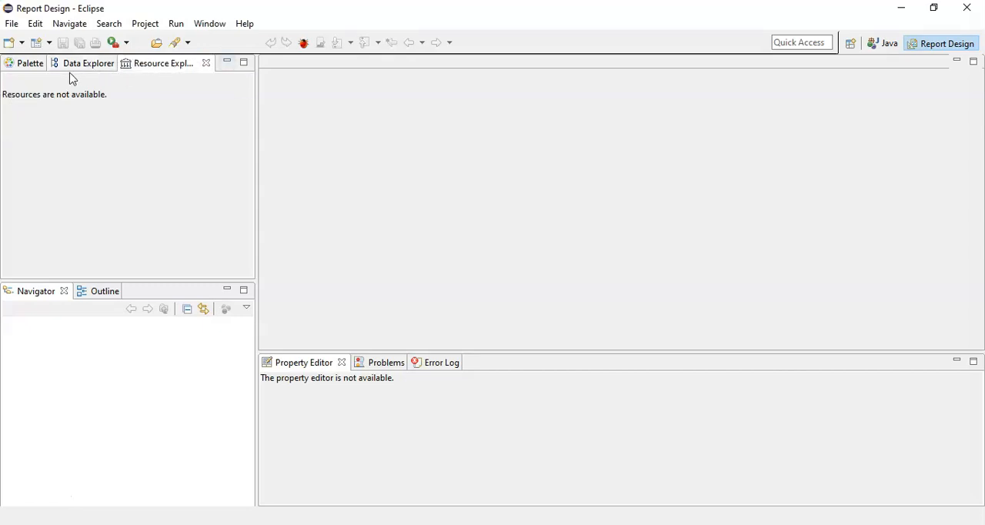
{"action": "left_click", "coordinate": [14, 68]}
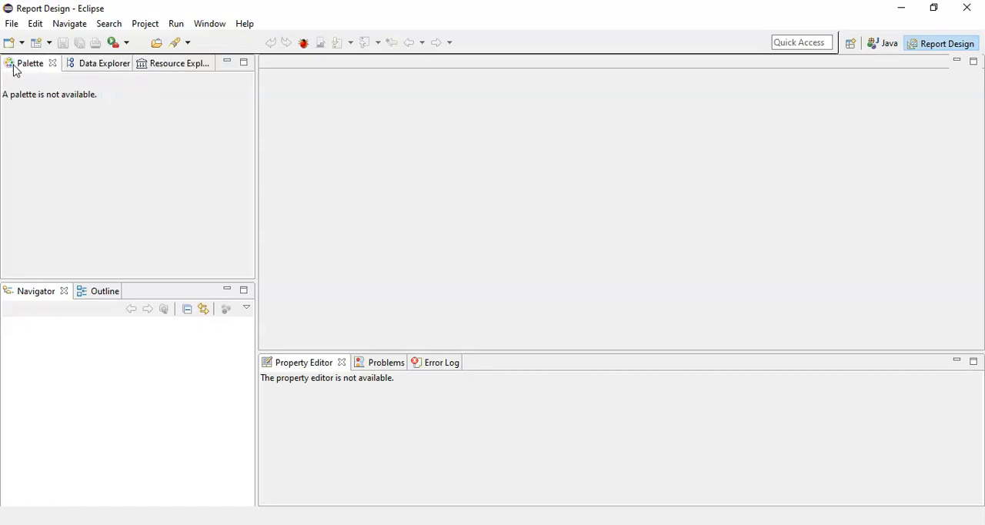
Step: Start an import in the Navigator with Existing Projects into Workspace as the import source
{"action": "right_click", "coordinate": [56, 338]}
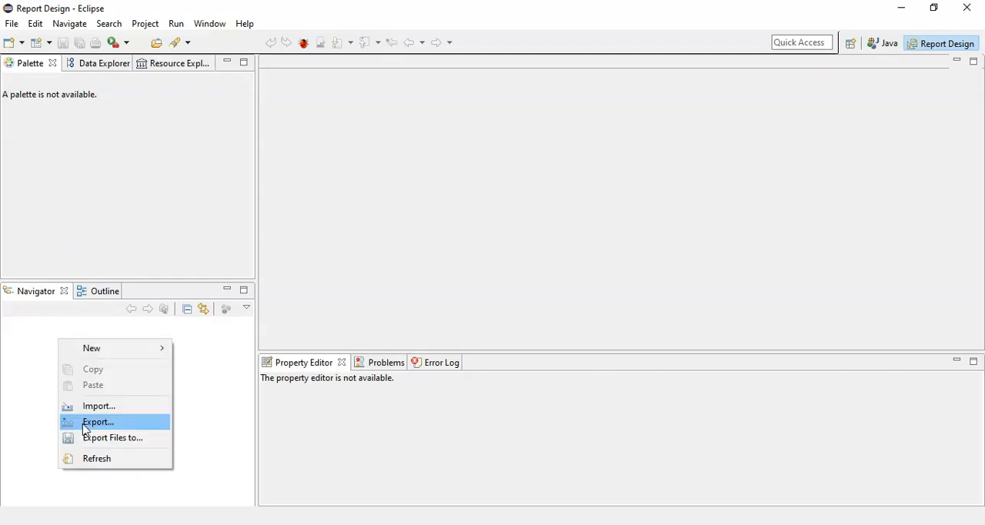
{"action": "left_click", "coordinate": [85, 406]}
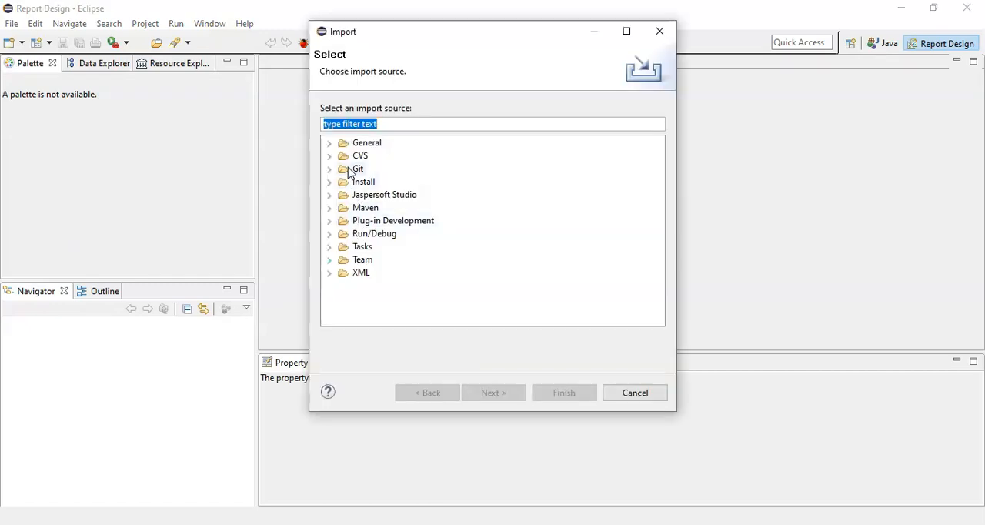
{"action": "left_click", "coordinate": [330, 145]}
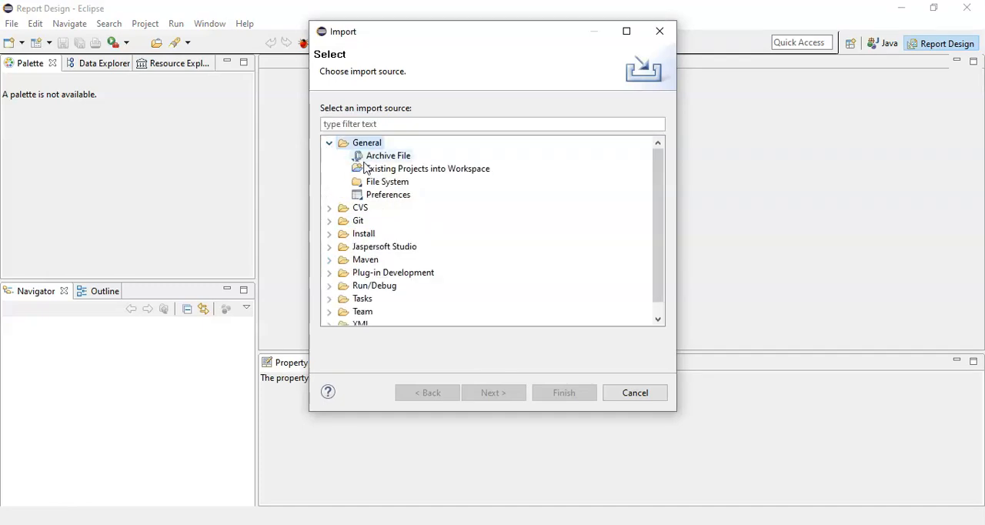
{"action": "left_click", "coordinate": [423, 177]}
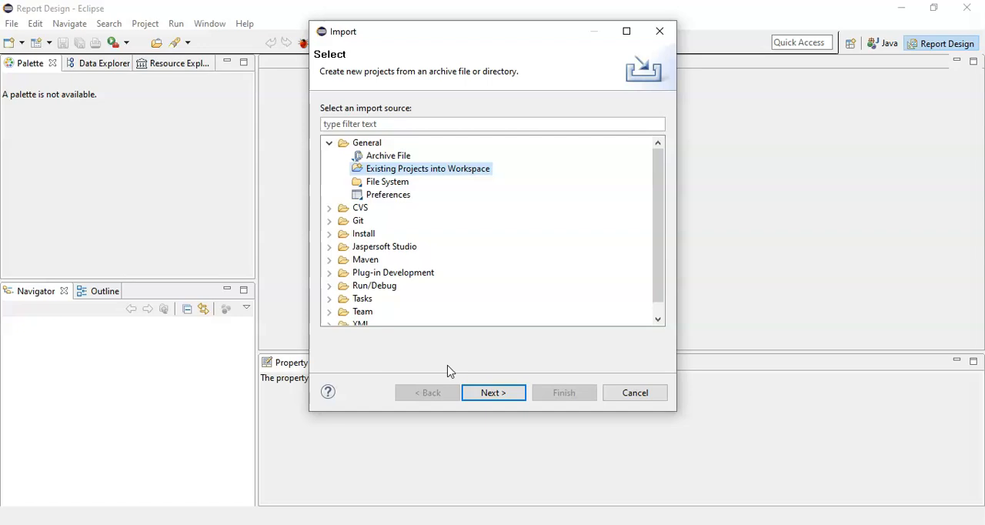
{"action": "left_click", "coordinate": [491, 394]}
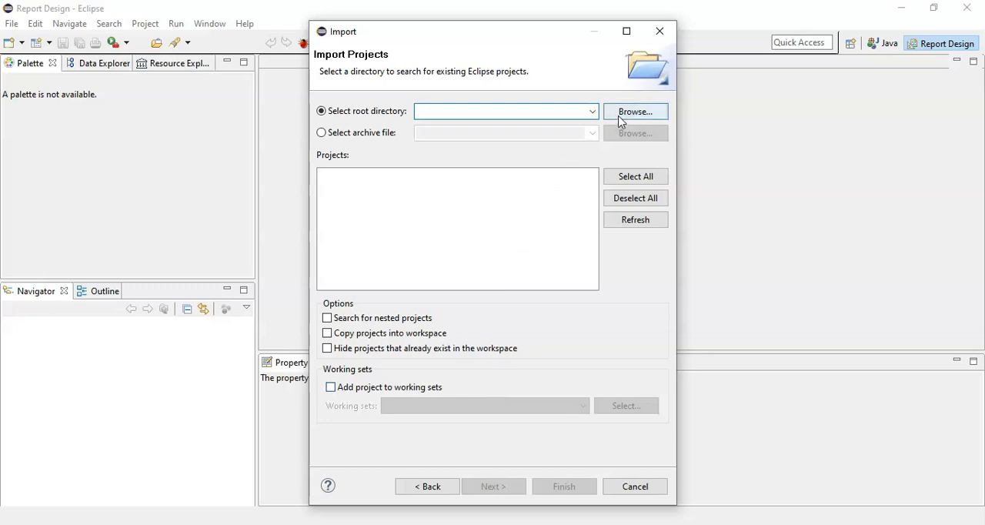
Step: Import the BIRTTraining project from the root directory C:\BIRTTraining, copying it into the workspace
{"action": "left_click", "coordinate": [593, 117]}
{"action": "left_click", "coordinate": [593, 117]}
{"action": "left_click", "coordinate": [626, 121]}
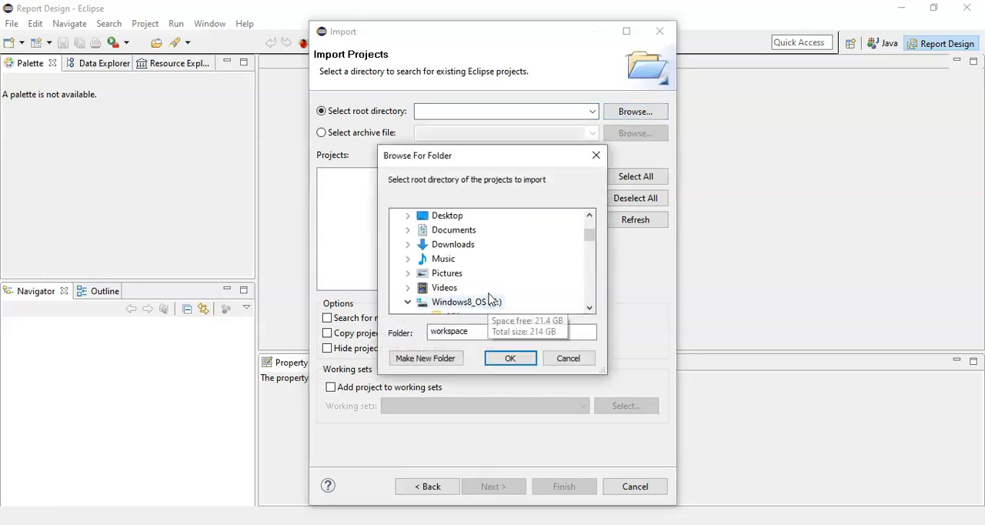
{"action": "scroll", "coordinate": [489, 299], "scroll_direction": "down", "scroll_amount": 2}
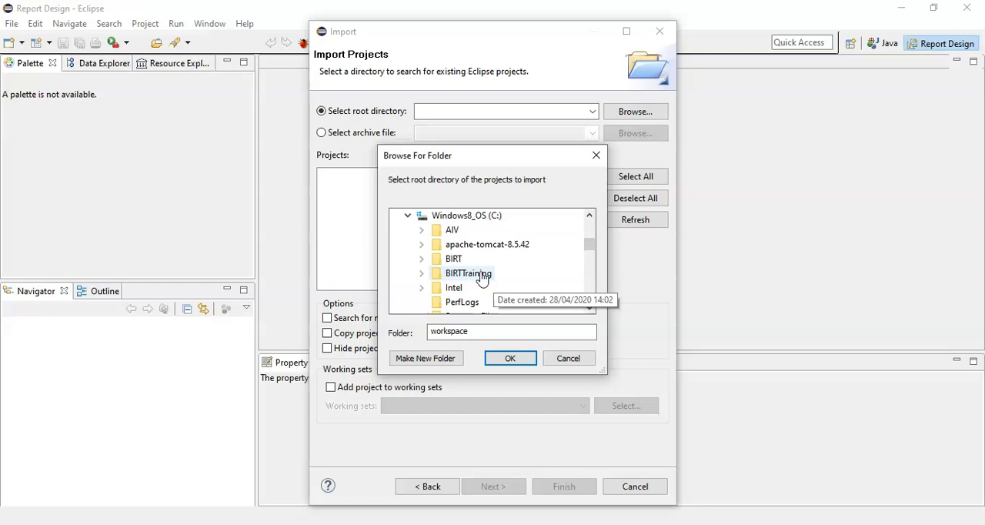
{"action": "left_click", "coordinate": [483, 277]}
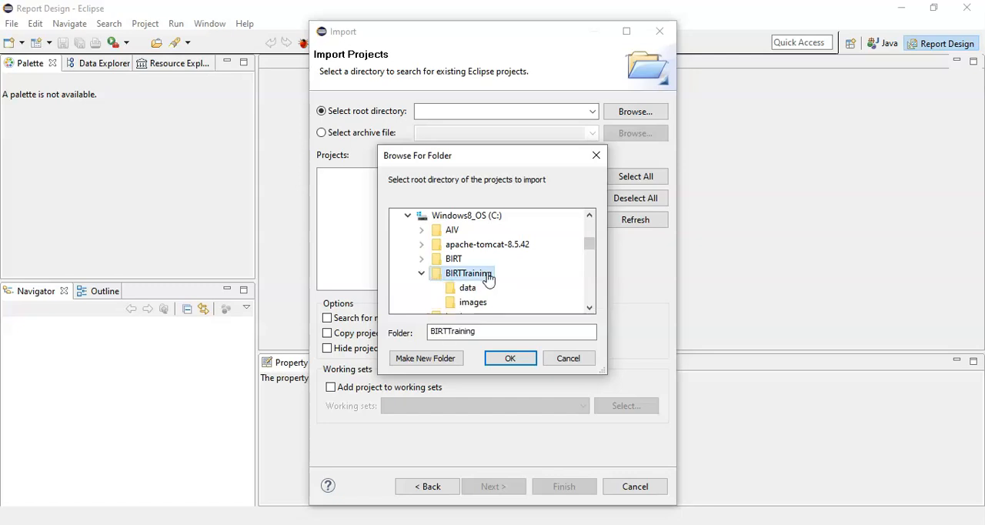
{"action": "left_click", "coordinate": [509, 360]}
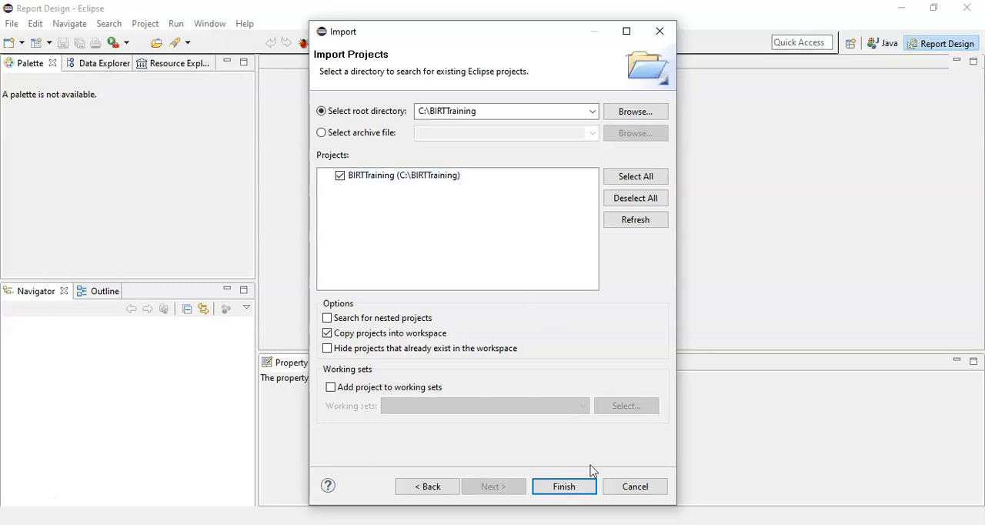
{"action": "left_click", "coordinate": [563, 486]}
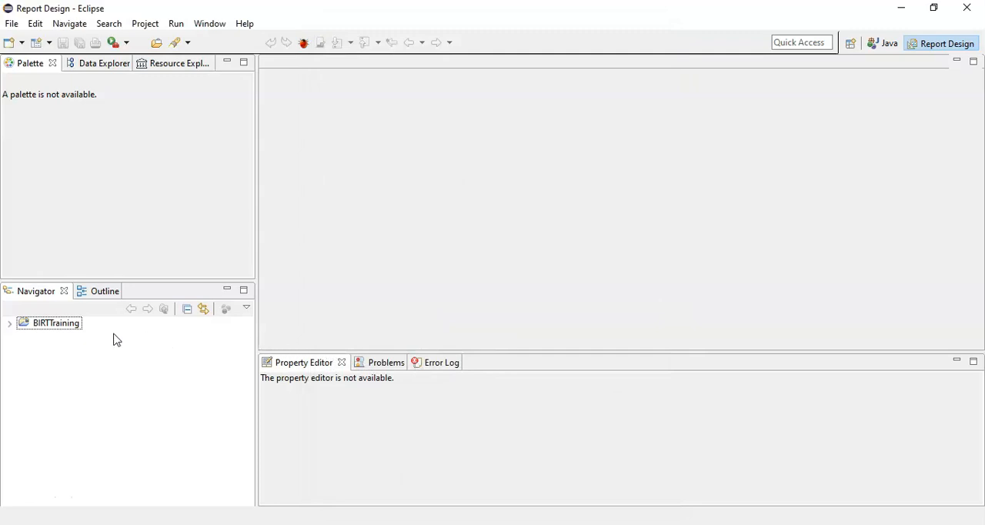
Step: Expand the BIRTTraining project in the Navigator and examine the contents of its data and images folders
{"action": "left_click", "coordinate": [9, 325]}
{"action": "left_click", "coordinate": [9, 324]}
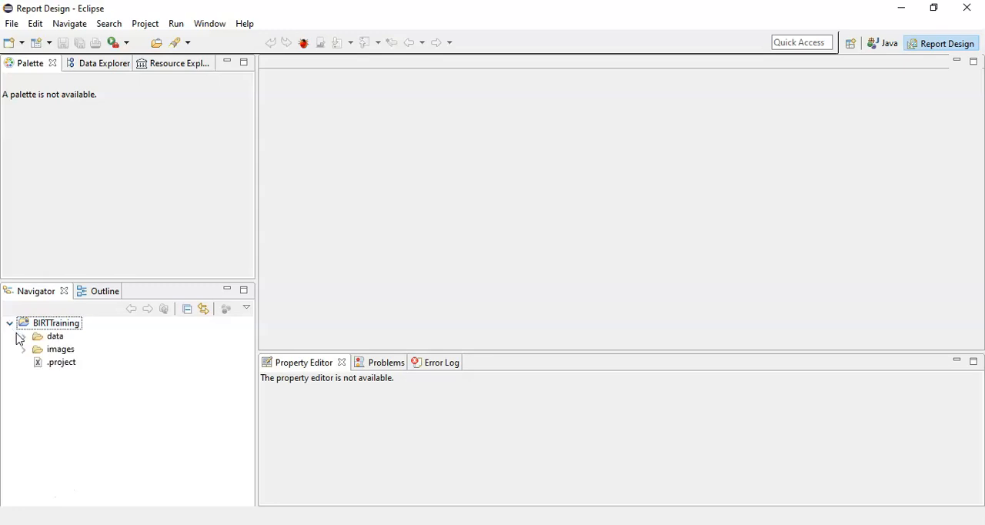
{"action": "left_click", "coordinate": [25, 338]}
{"action": "left_click", "coordinate": [24, 338]}
{"action": "left_click", "coordinate": [23, 348]}
{"action": "left_click", "coordinate": [24, 349]}
{"action": "left_click", "coordinate": [46, 323]}
{"action": "left_click", "coordinate": [60, 327]}
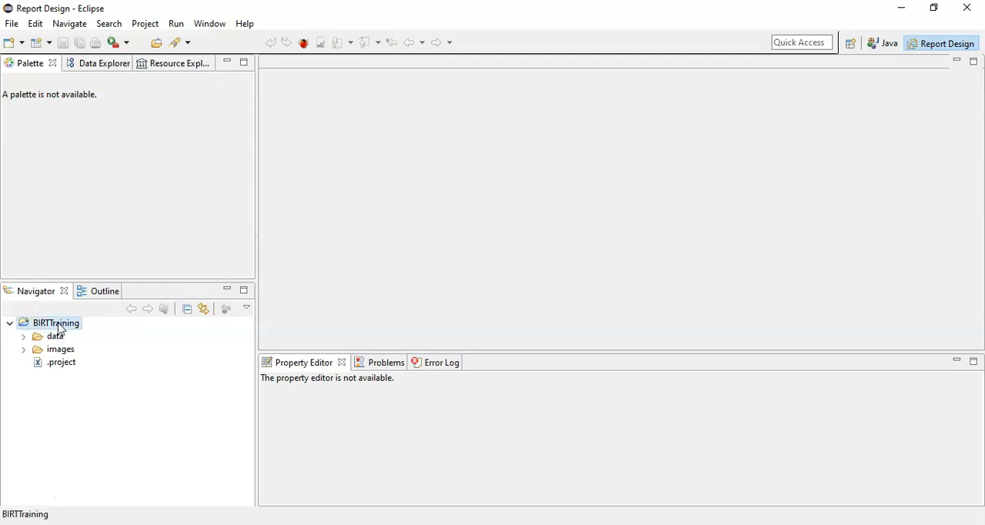
Step: Check the Palette and Data Explorer with the BIRTTraining project selected, and select its data folder
{"action": "left_click", "coordinate": [42, 69]}
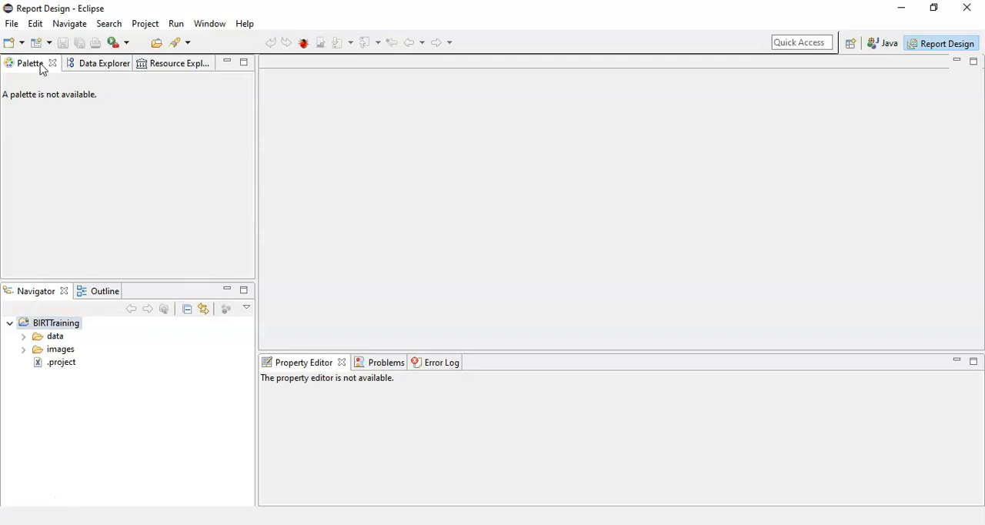
{"action": "left_click", "coordinate": [60, 329]}
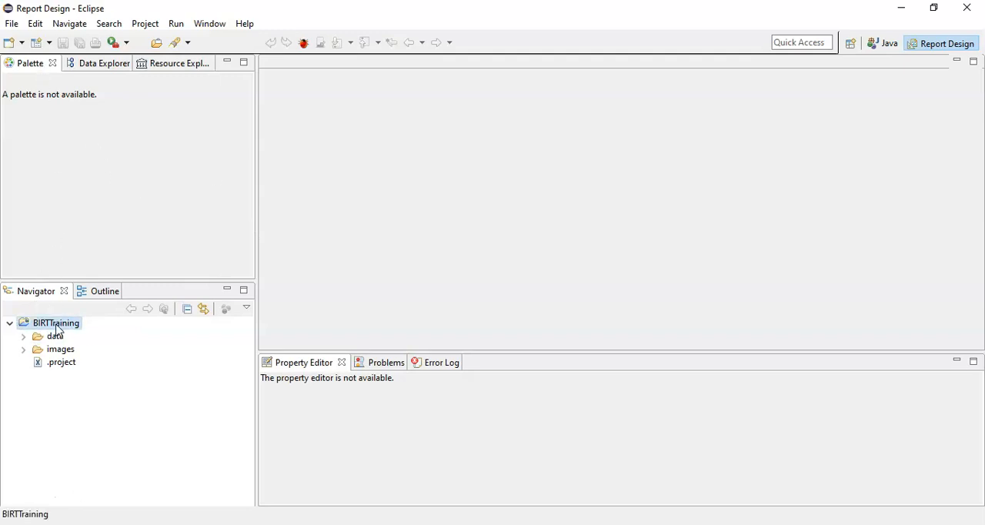
{"action": "left_click", "coordinate": [36, 72]}
{"action": "left_click", "coordinate": [107, 68]}
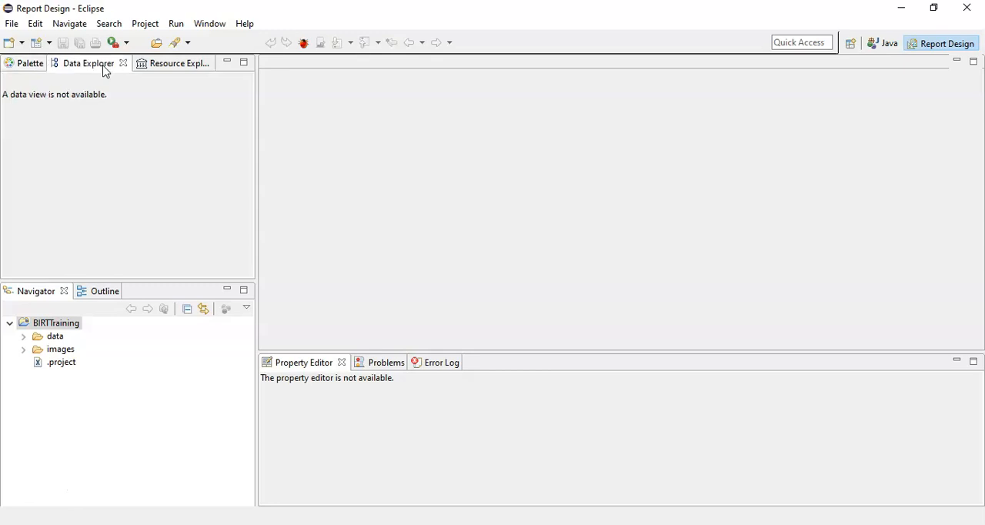
{"action": "left_click", "coordinate": [23, 69]}
{"action": "left_click", "coordinate": [43, 336]}
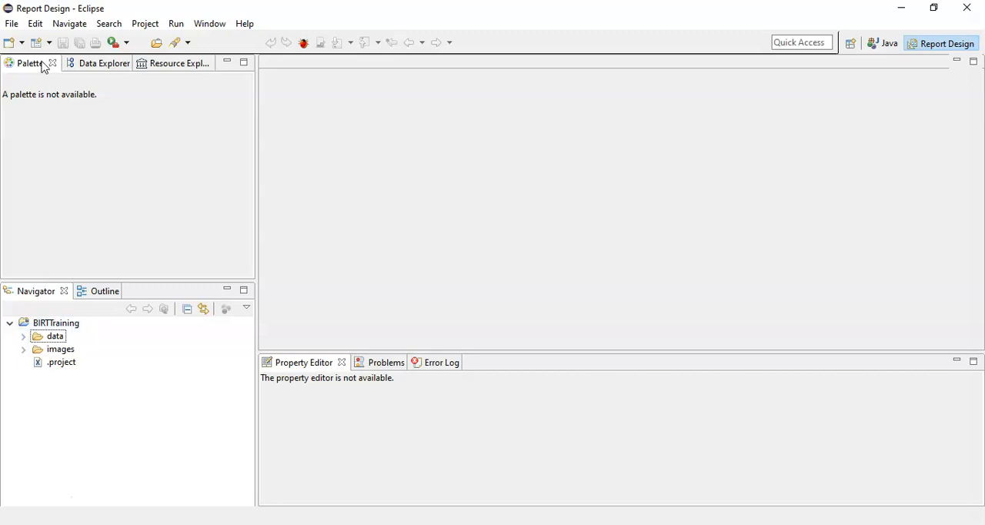
Step: Check the Data Explorer and Resource Explorer while no report is open
{"action": "left_click", "coordinate": [95, 67]}
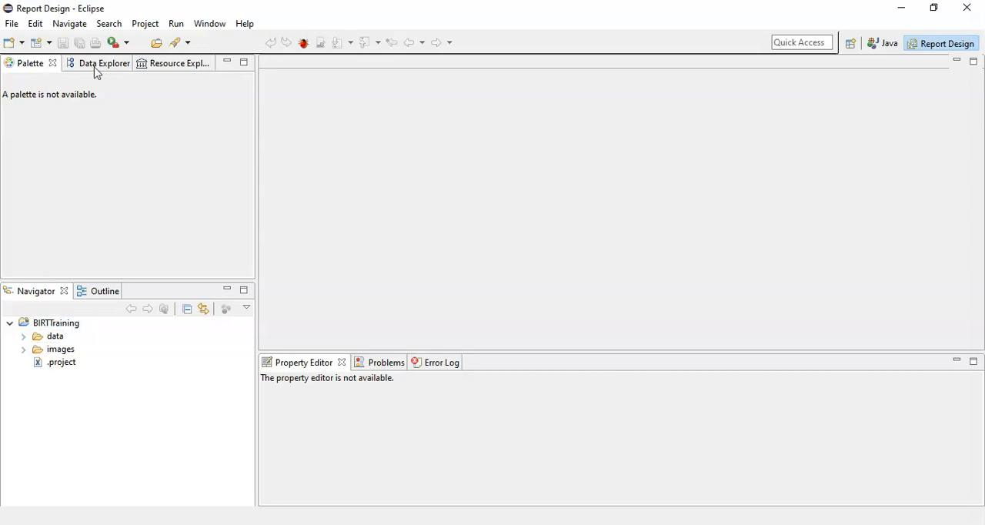
{"action": "left_click", "coordinate": [164, 69]}
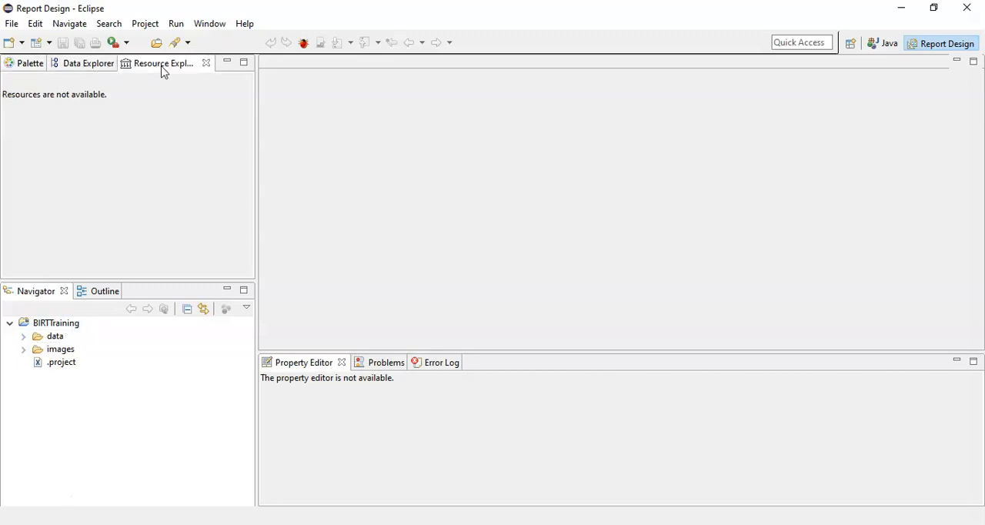
Step: Create a new report named birt in the BIRTTraining project
{"action": "left_click", "coordinate": [64, 327]}
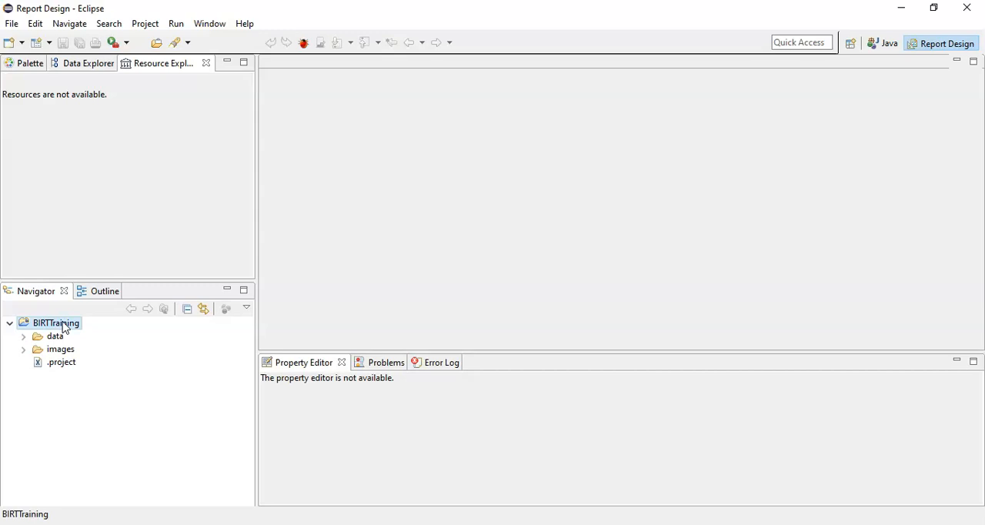
{"action": "right_click", "coordinate": [63, 326]}
{"action": "mouse_move", "coordinate": [172, 90]}
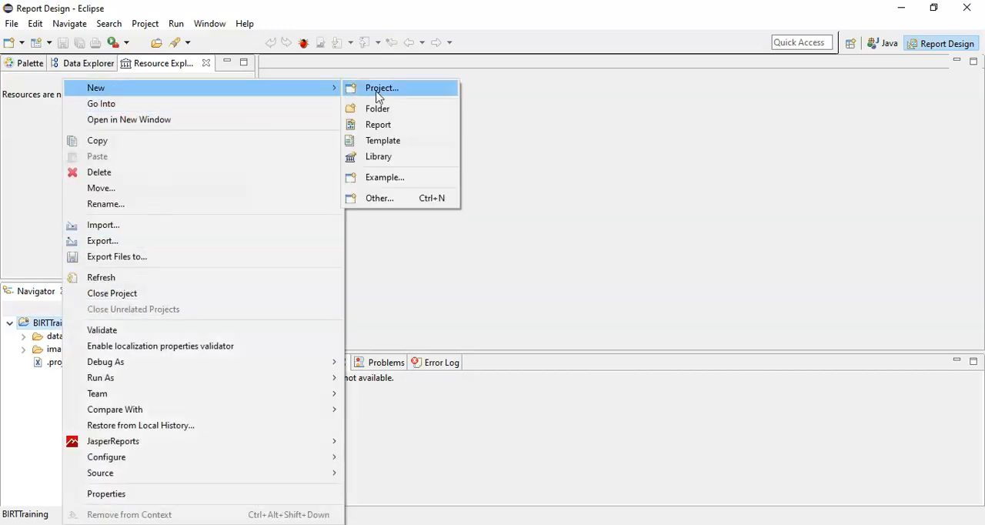
{"action": "left_click", "coordinate": [399, 127]}
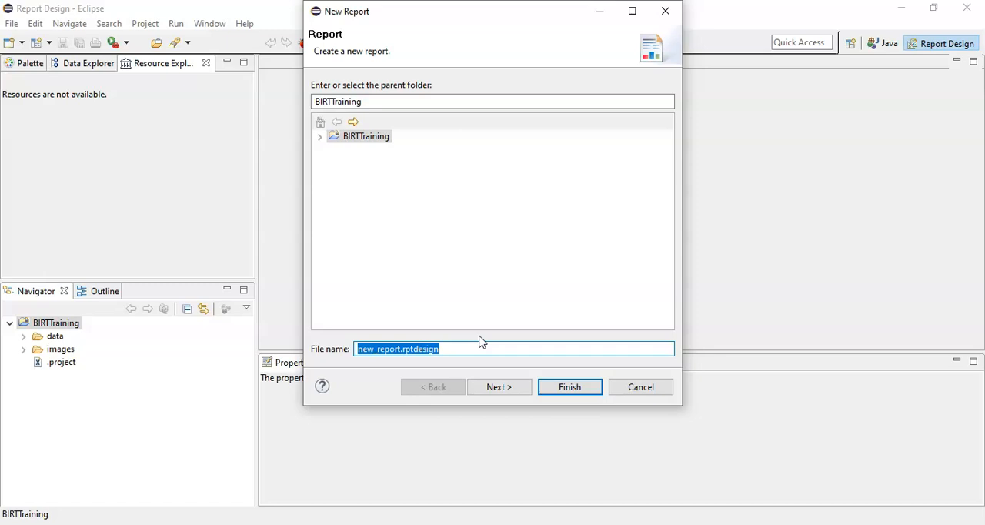
{"action": "type", "text": "birt"}
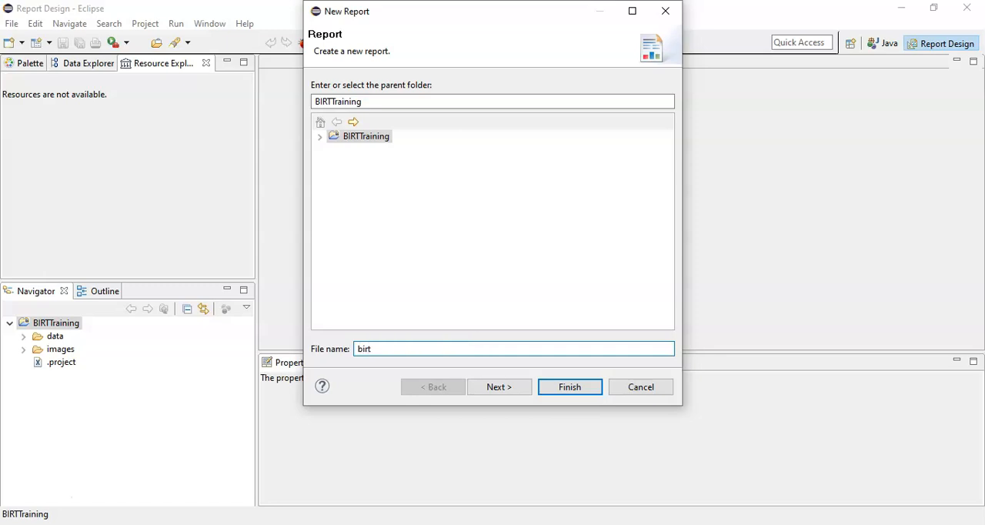
{"action": "left_click", "coordinate": [566, 386]}
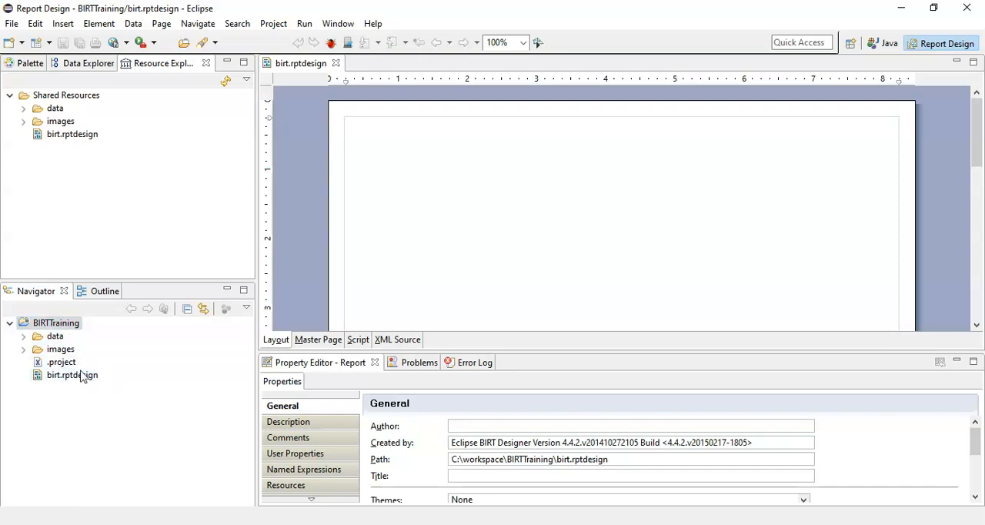
Step: Select birt.rptdesign and review the Palette, Data Explorer, Resource Explorer and Outline for the open report
{"action": "left_click", "coordinate": [84, 374]}
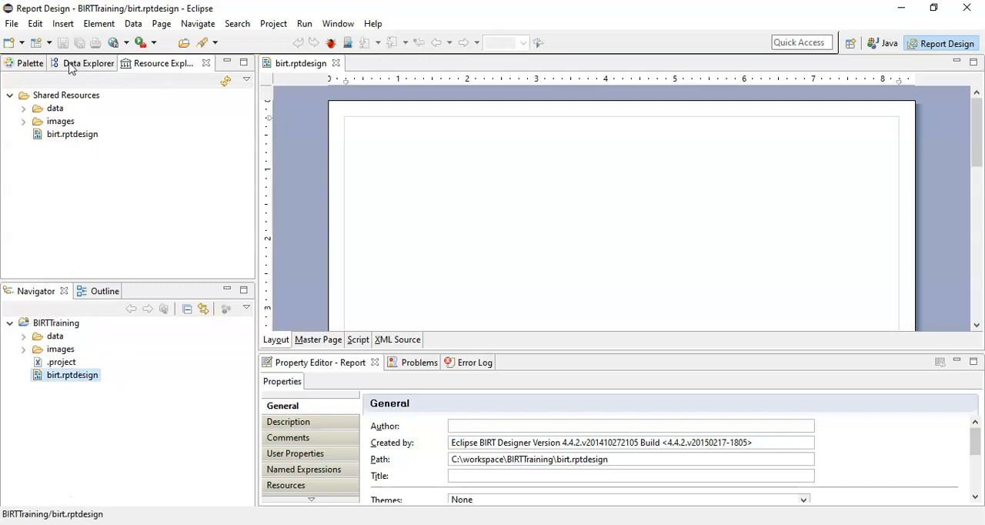
{"action": "left_click", "coordinate": [69, 68]}
{"action": "left_click", "coordinate": [28, 68]}
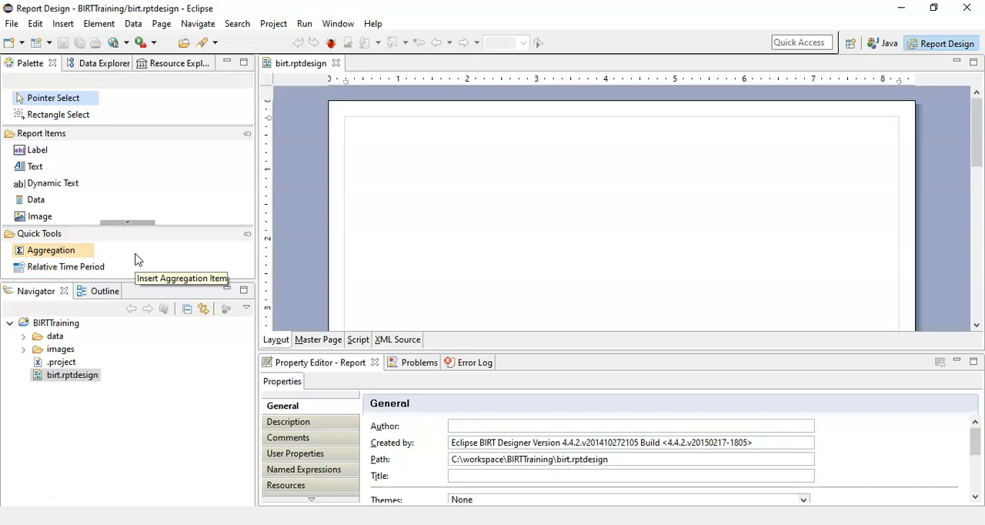
{"action": "left_click", "coordinate": [110, 67]}
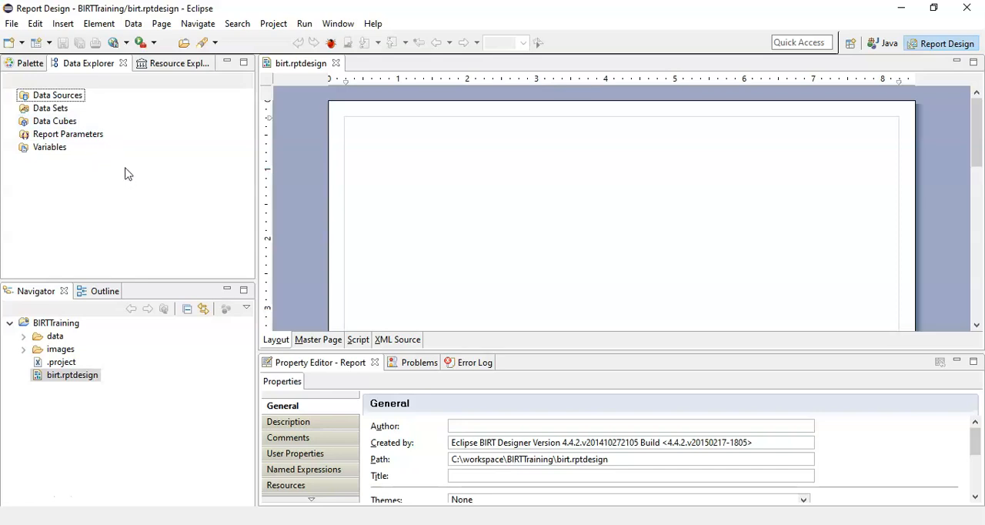
{"action": "left_click", "coordinate": [175, 66]}
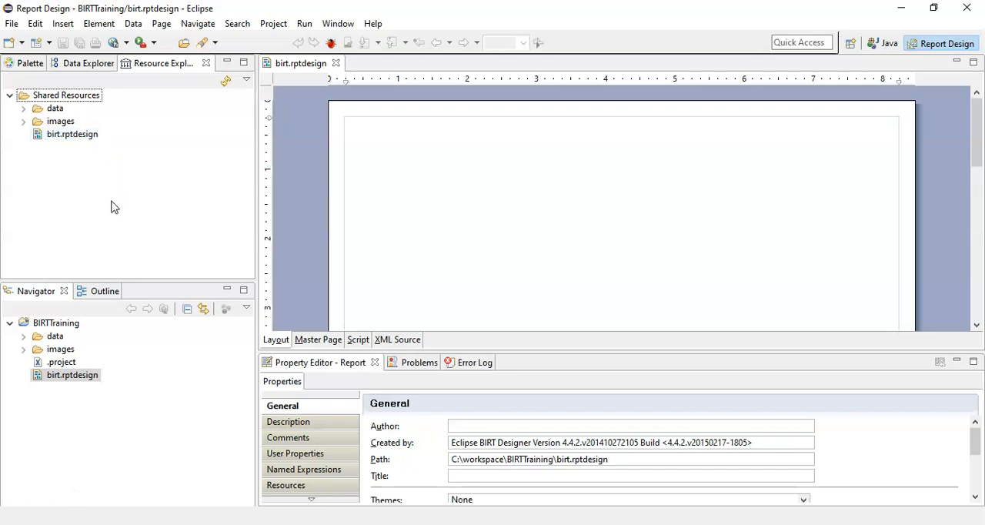
{"action": "left_click", "coordinate": [104, 292]}
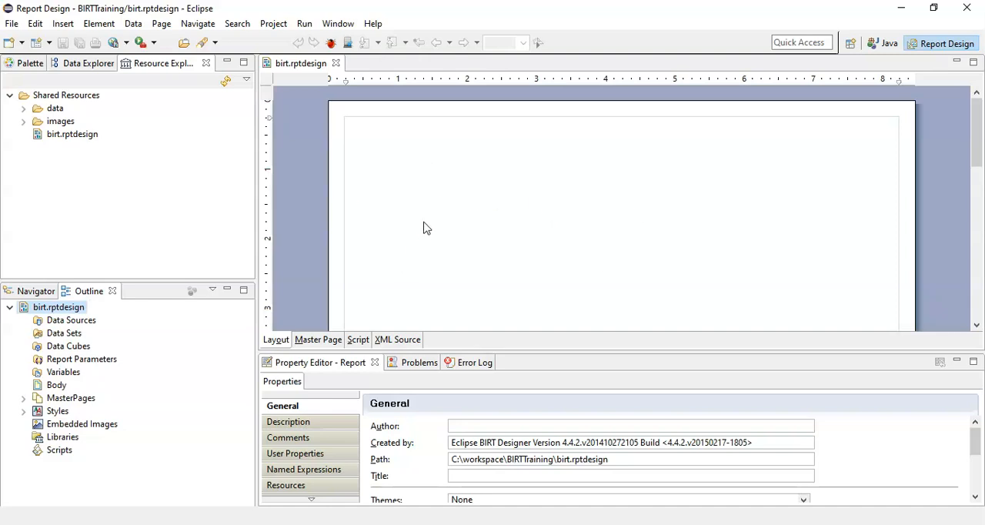
Step: Examine the report's Master Page, Script and XML Source views, and return to the Layout view
{"action": "left_click", "coordinate": [324, 343]}
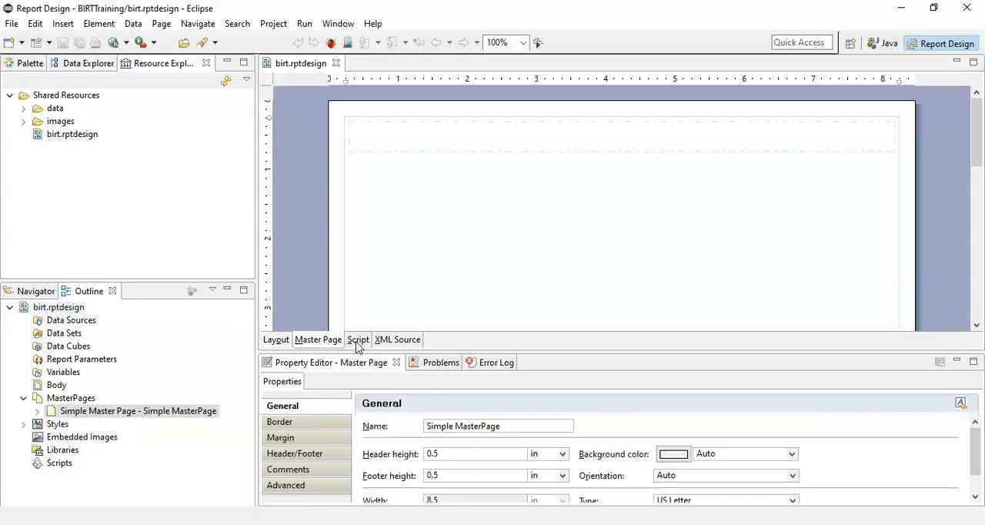
{"action": "left_click", "coordinate": [357, 340]}
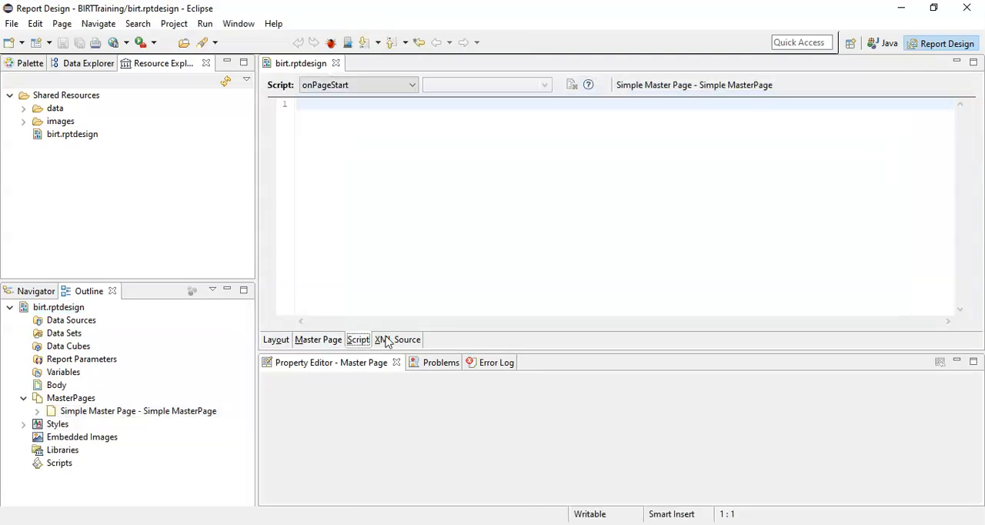
{"action": "left_click", "coordinate": [386, 340]}
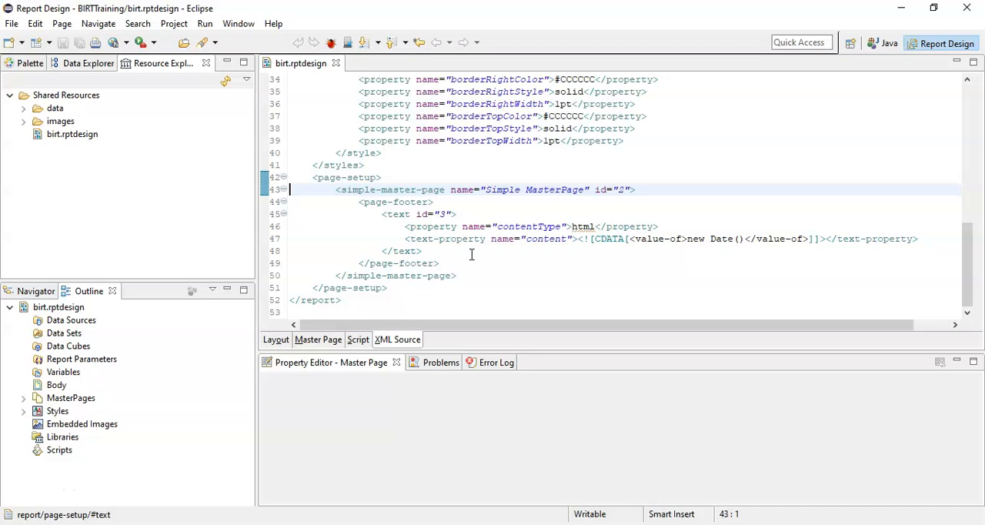
{"action": "left_click", "coordinate": [281, 343]}
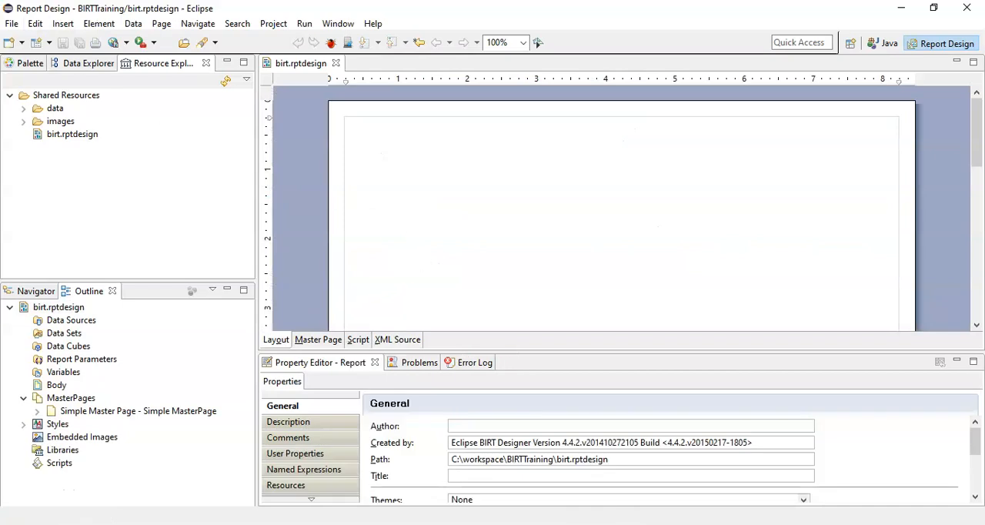
Step: Show the Palette and read through the style definitions in the report's XML source before returning to the layout
{"action": "left_click", "coordinate": [27, 66]}
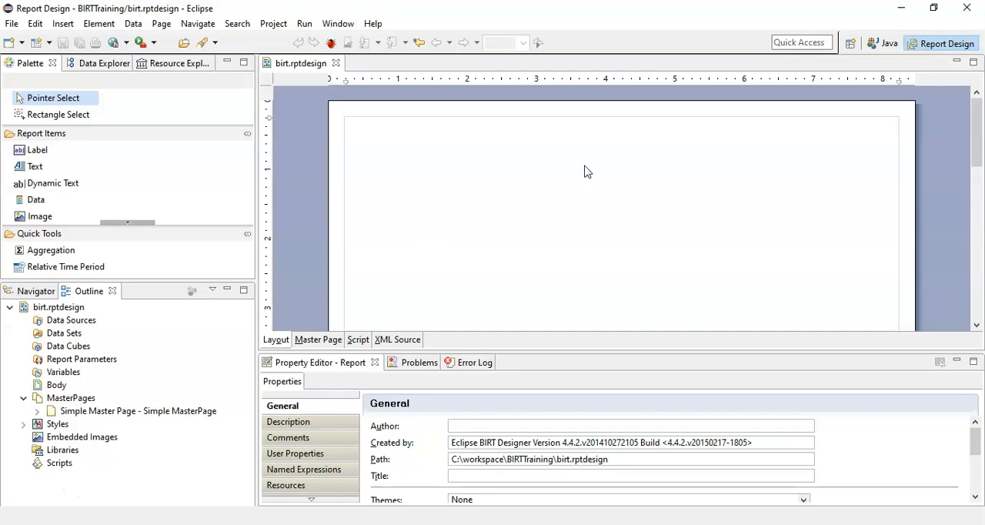
{"action": "left_click", "coordinate": [406, 343]}
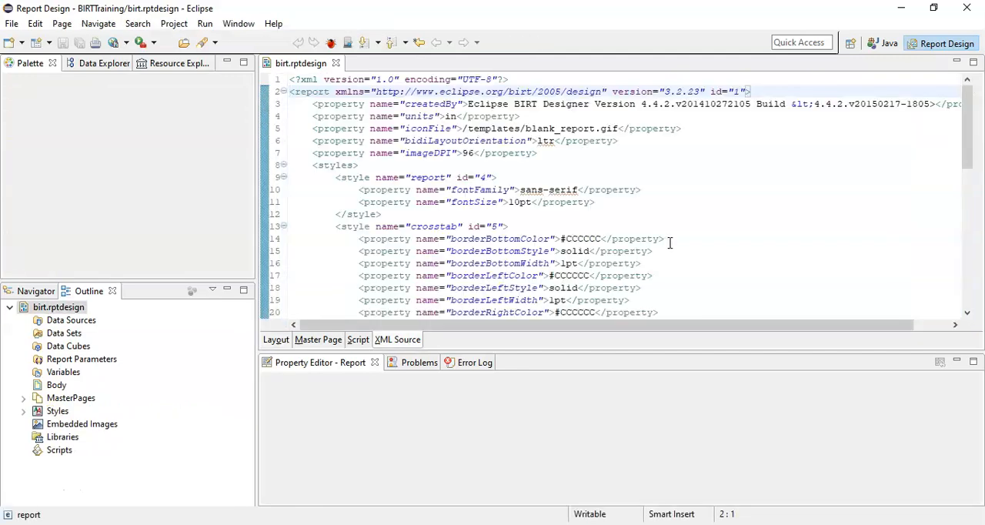
{"action": "scroll", "coordinate": [669, 243], "scroll_direction": "down", "scroll_amount": 3}
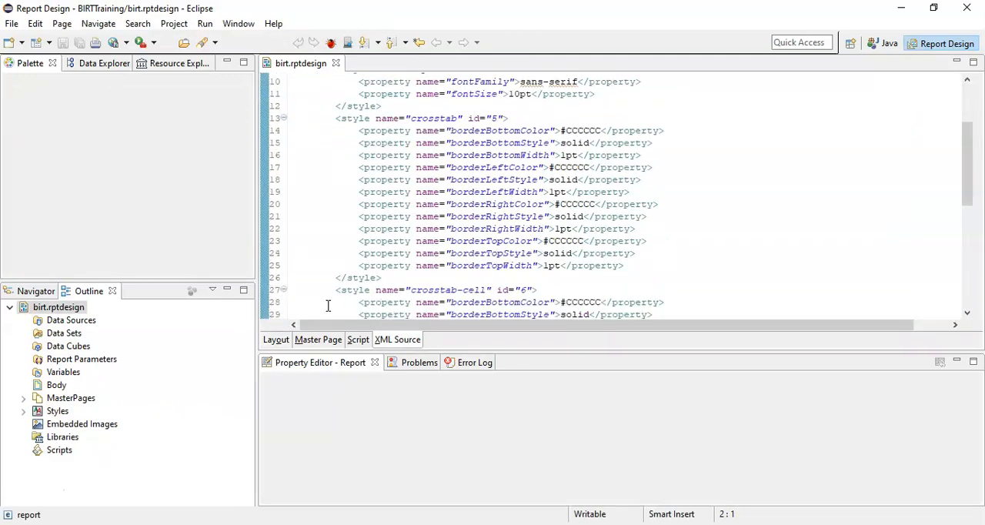
{"action": "left_click", "coordinate": [283, 343]}
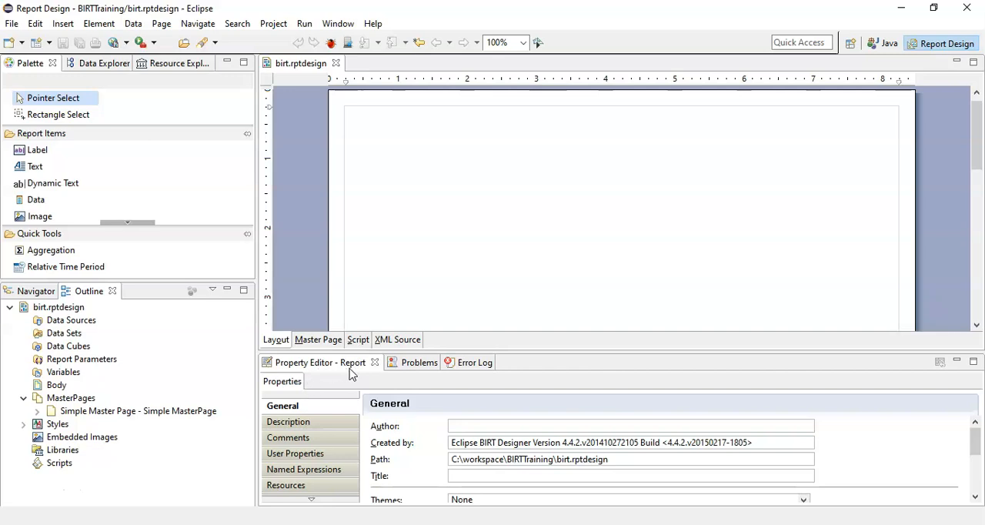
Step: Check the Problems list and the Error Log, and return to the report's Property Editor
{"action": "left_click", "coordinate": [416, 365]}
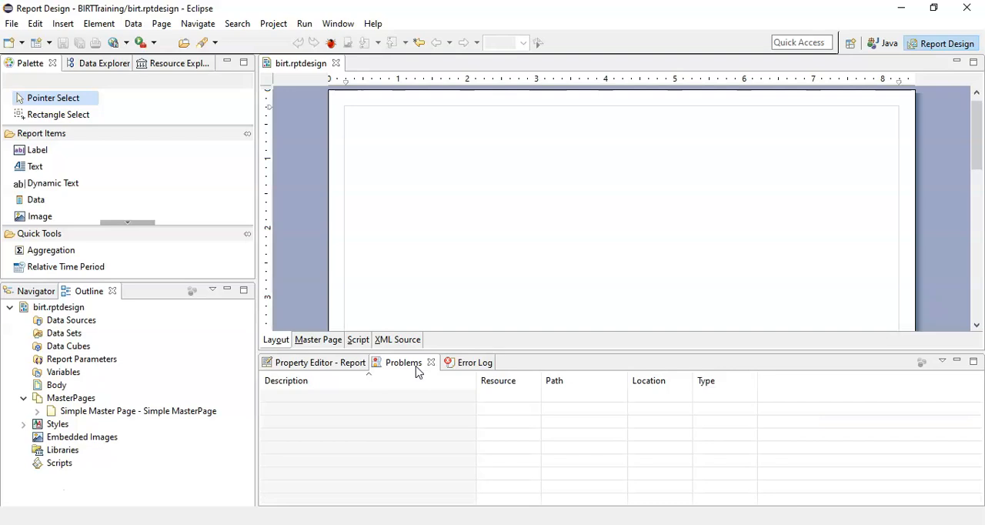
{"action": "left_click", "coordinate": [456, 363]}
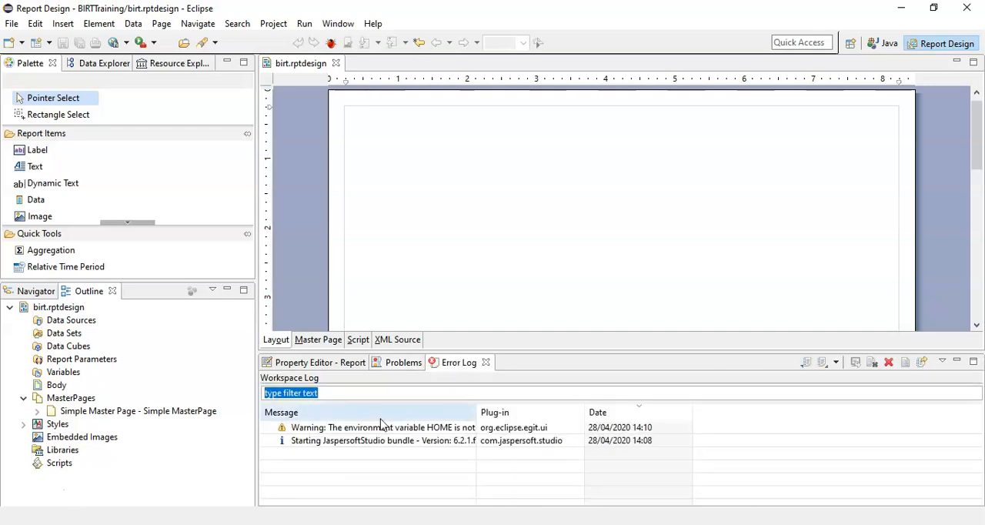
{"action": "left_click", "coordinate": [400, 368]}
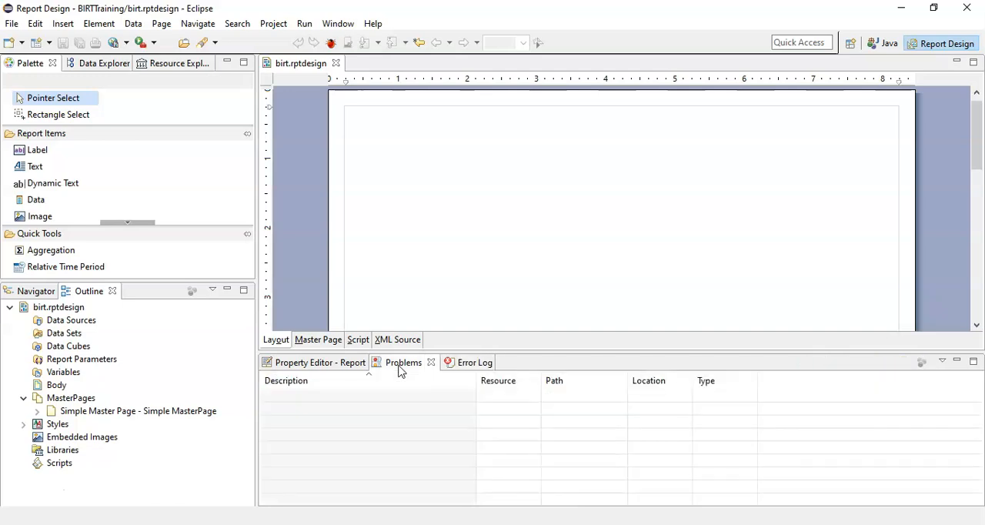
{"action": "left_click", "coordinate": [325, 364]}
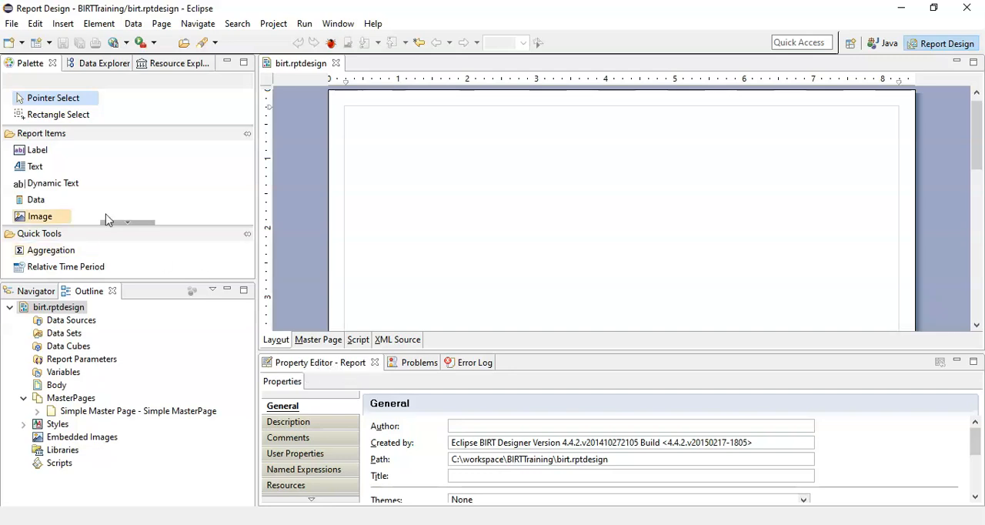
Step: Place an empty label on the report layout with an image item below it, leaving the image source unset
{"action": "left_click_drag", "start_coordinate": [37, 151], "coordinate": [437, 170]}
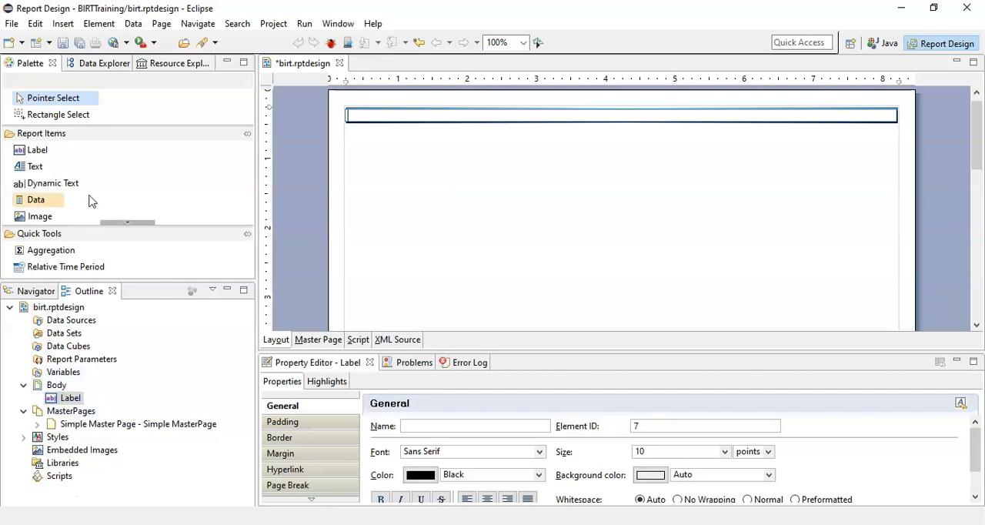
{"action": "left_click_drag", "start_coordinate": [40, 216], "coordinate": [646, 266]}
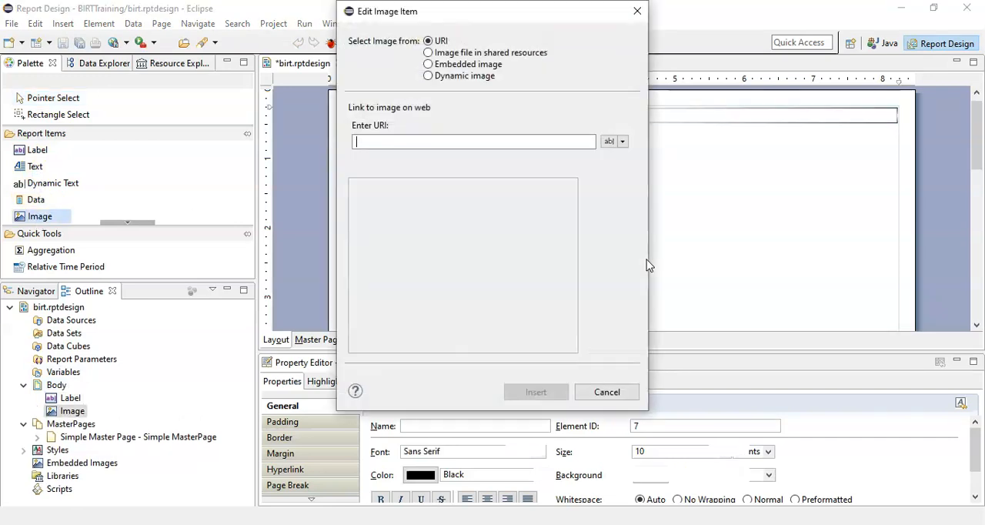
{"action": "left_click", "coordinate": [622, 397]}
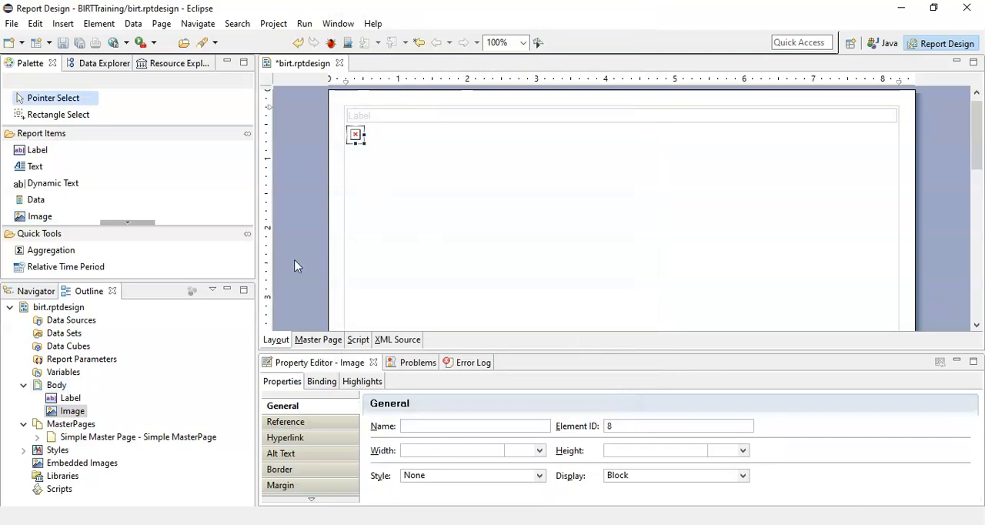
Step: Inspect the properties of the label and the image, and check the output formats offered for viewing the report
{"action": "left_click", "coordinate": [73, 398]}
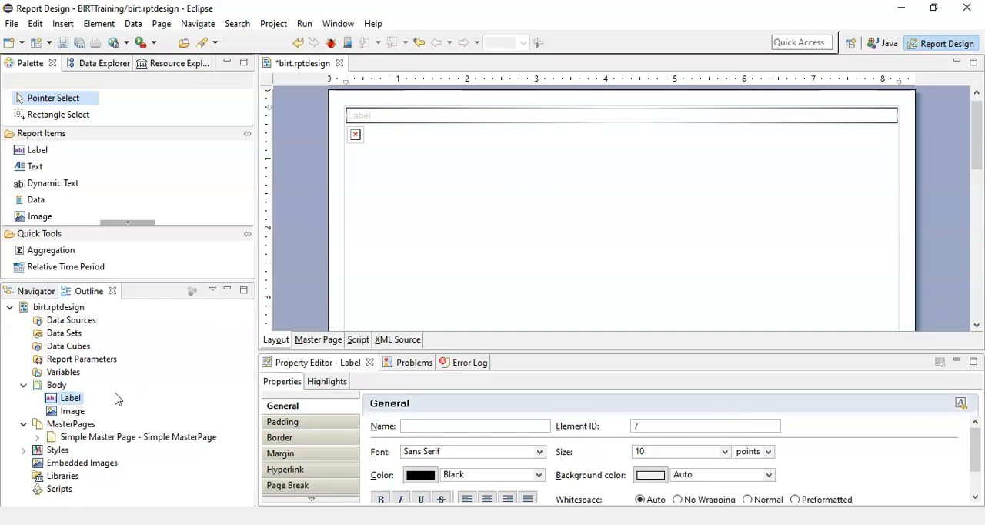
{"action": "left_click", "coordinate": [75, 412]}
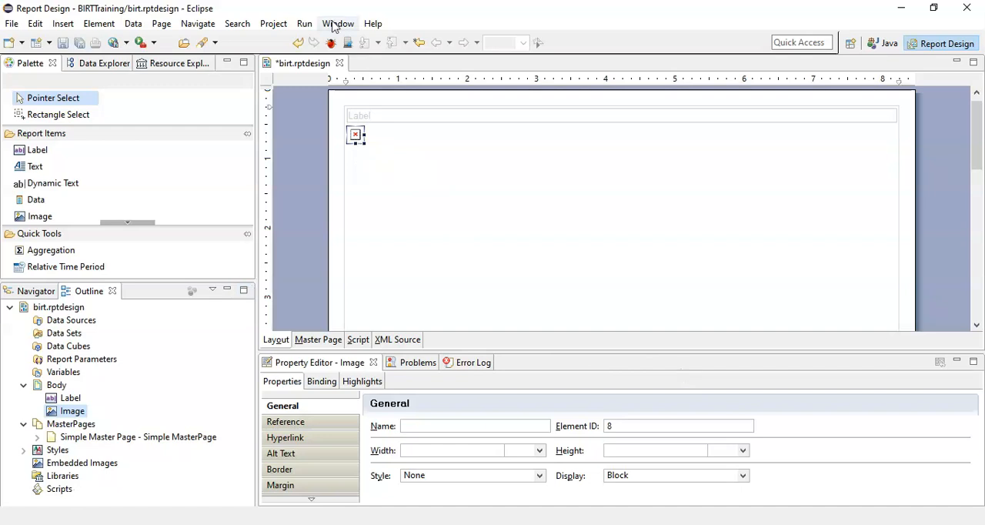
{"action": "left_click", "coordinate": [305, 24]}
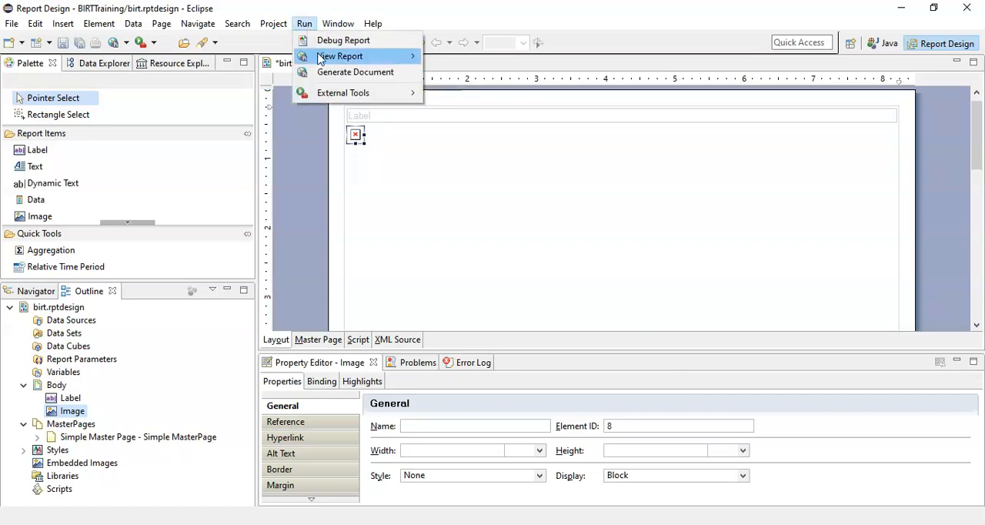
{"action": "mouse_move", "coordinate": [322, 57]}
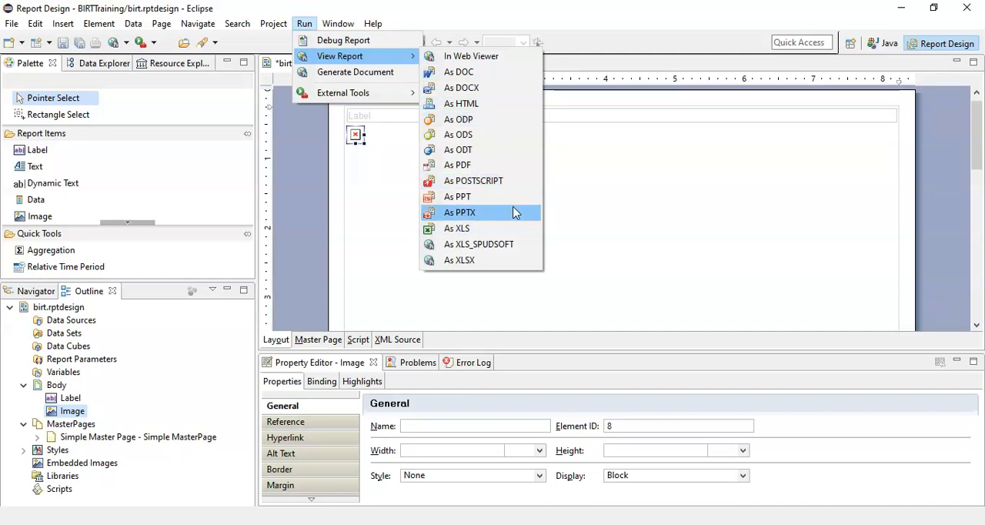
{"action": "left_click", "coordinate": [675, 156]}
{"action": "left_click", "coordinate": [771, 137]}
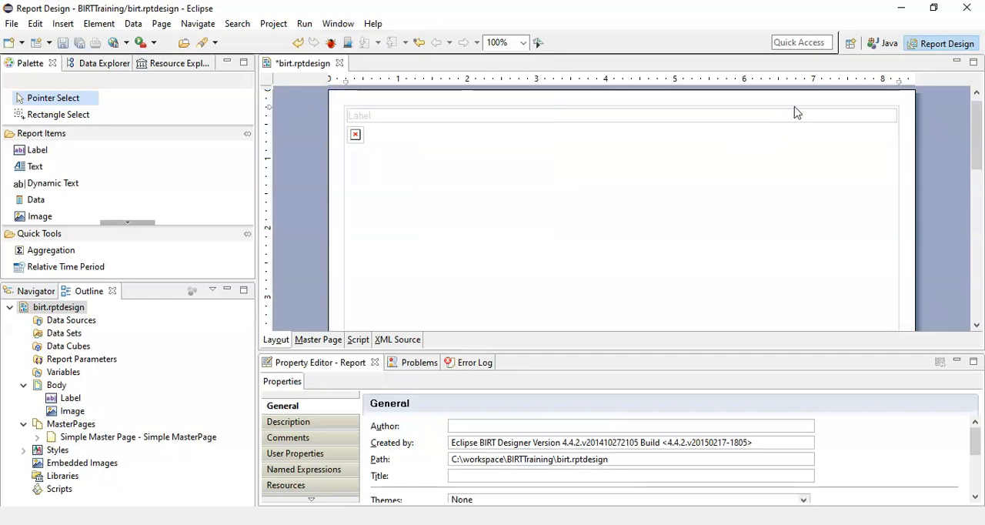
Step: Look over the list of available perspectives without choosing one, and switch to the Java perspective
{"action": "left_click", "coordinate": [855, 45]}
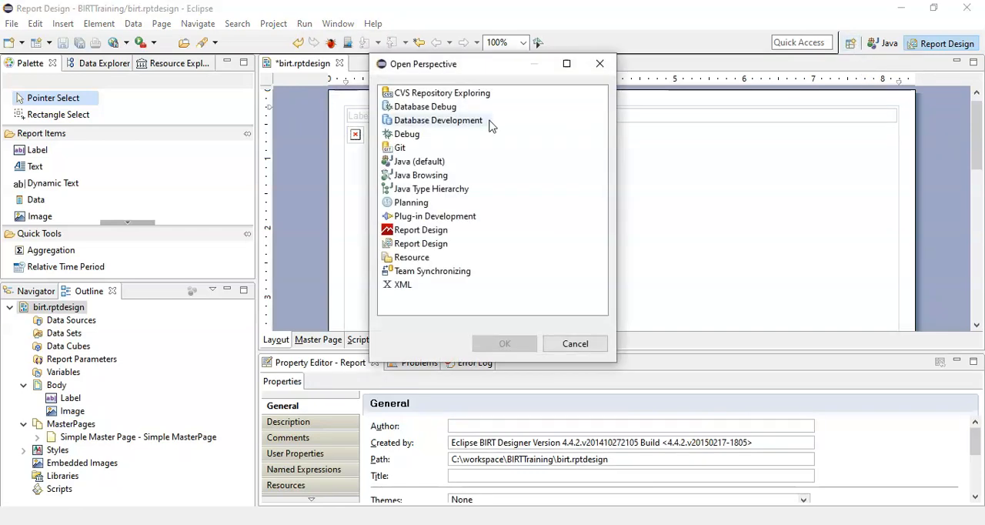
{"action": "left_click", "coordinate": [575, 344]}
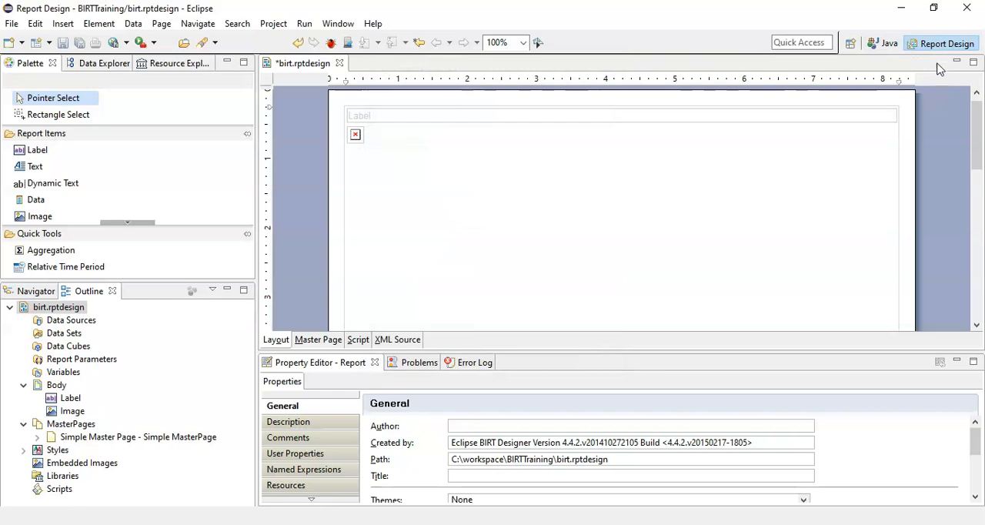
{"action": "left_click", "coordinate": [890, 45]}
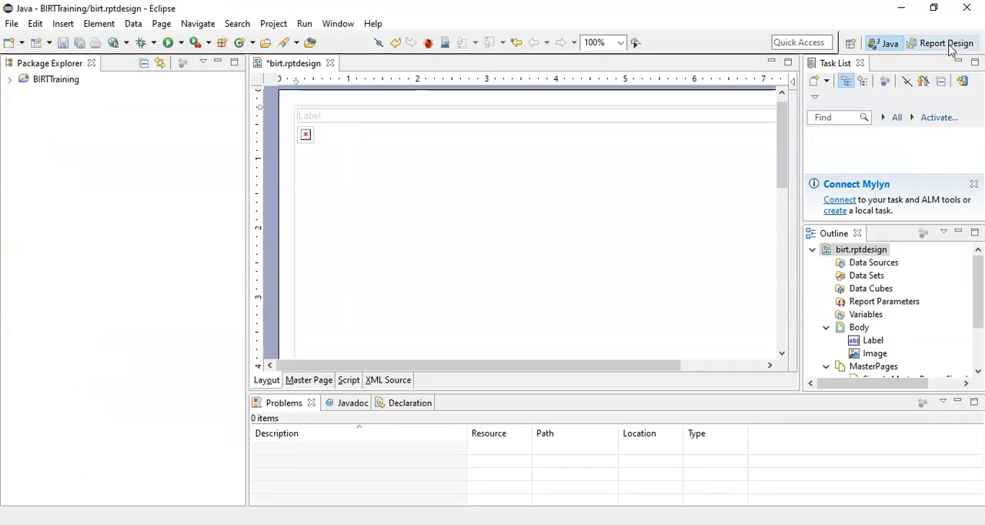
Step: Switch back to the Report Design perspective and look over the available project commands without choosing one
{"action": "left_click", "coordinate": [944, 44]}
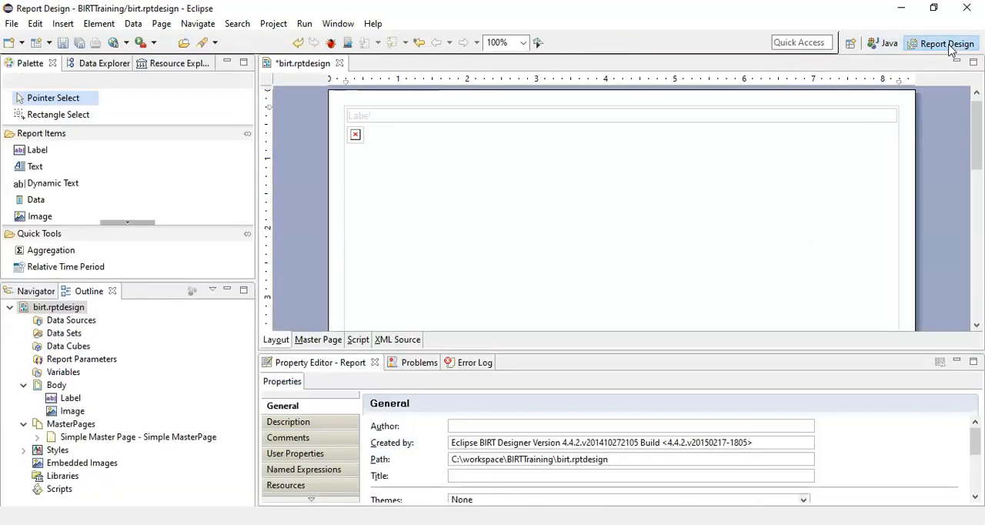
{"action": "left_click", "coordinate": [271, 25]}
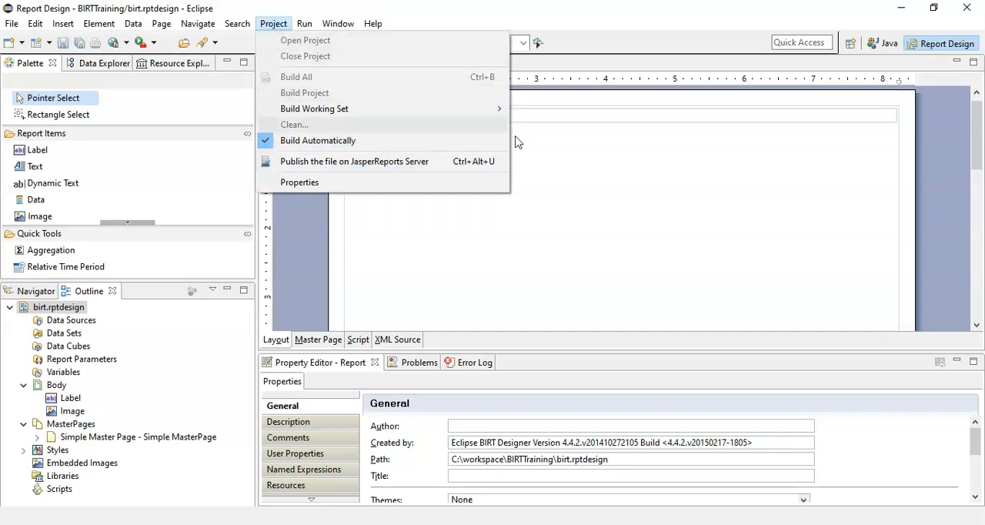
{"action": "left_click", "coordinate": [580, 161]}
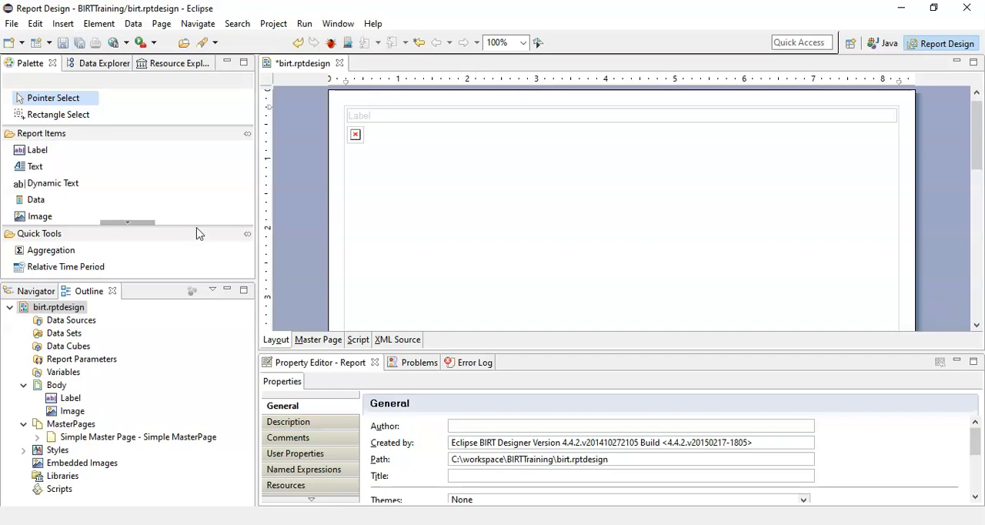
Step: Show the Navigator, maximize and minimize its view group, and do the same with the Palette's view group
{"action": "left_click", "coordinate": [38, 291]}
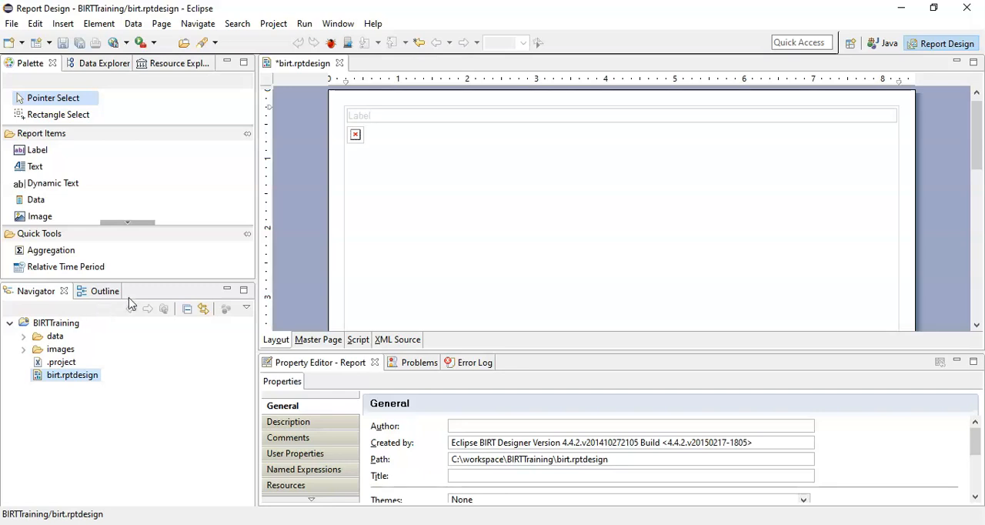
{"action": "left_click", "coordinate": [243, 291]}
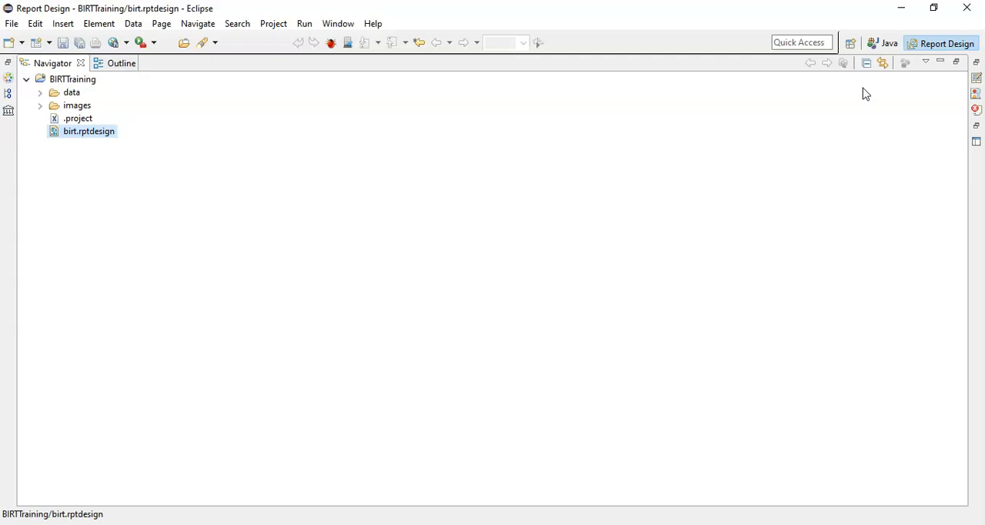
{"action": "left_click", "coordinate": [947, 63]}
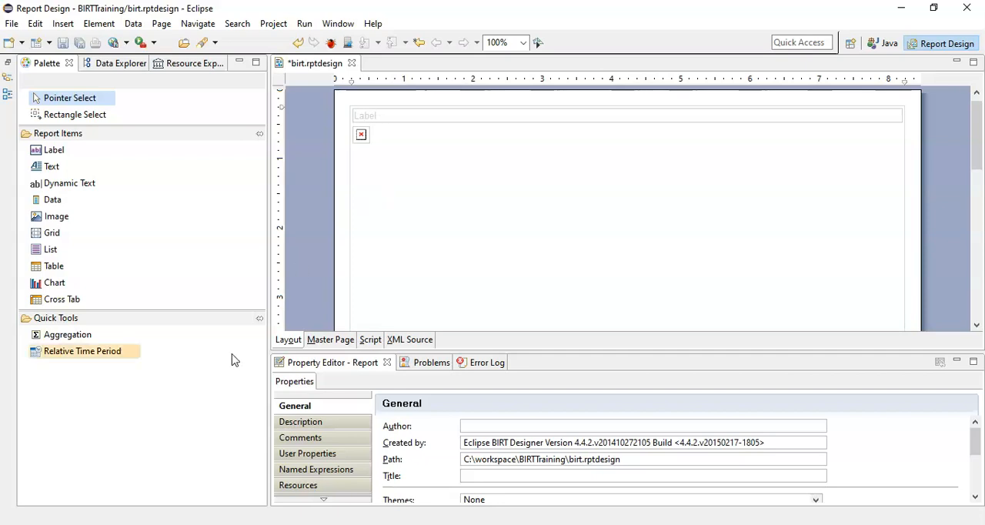
{"action": "left_click", "coordinate": [258, 64]}
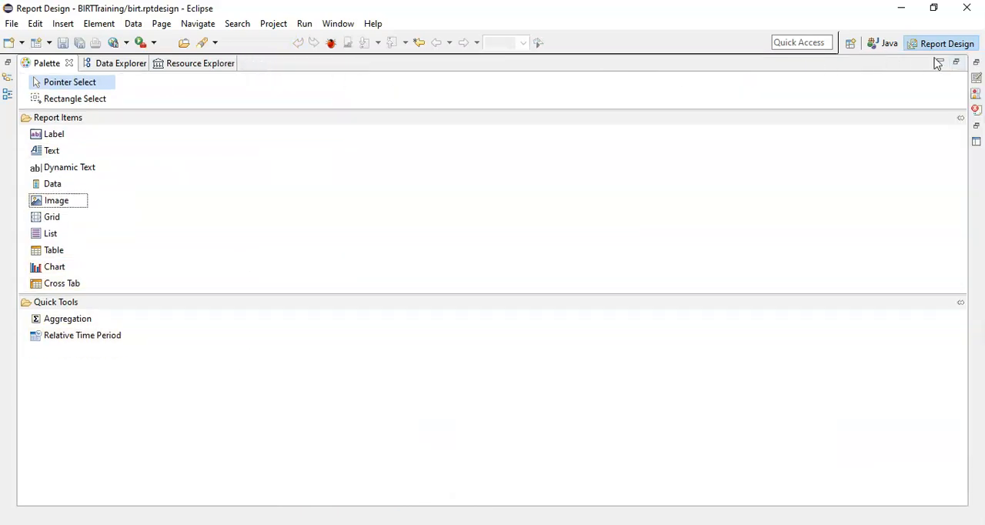
{"action": "left_click", "coordinate": [952, 66]}
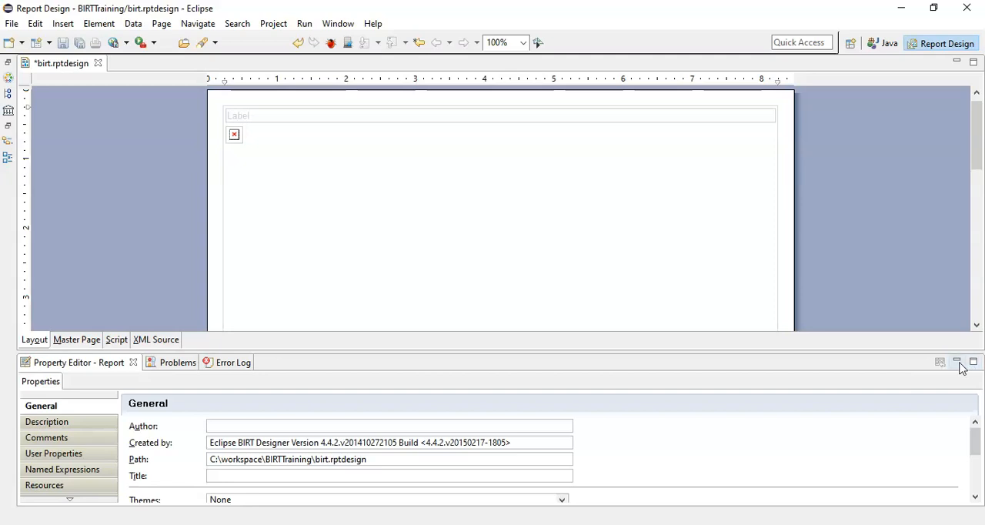
Step: Minimize the Property Editor's view group and restore the minimized Palette and Navigator groups
{"action": "left_click", "coordinate": [957, 363]}
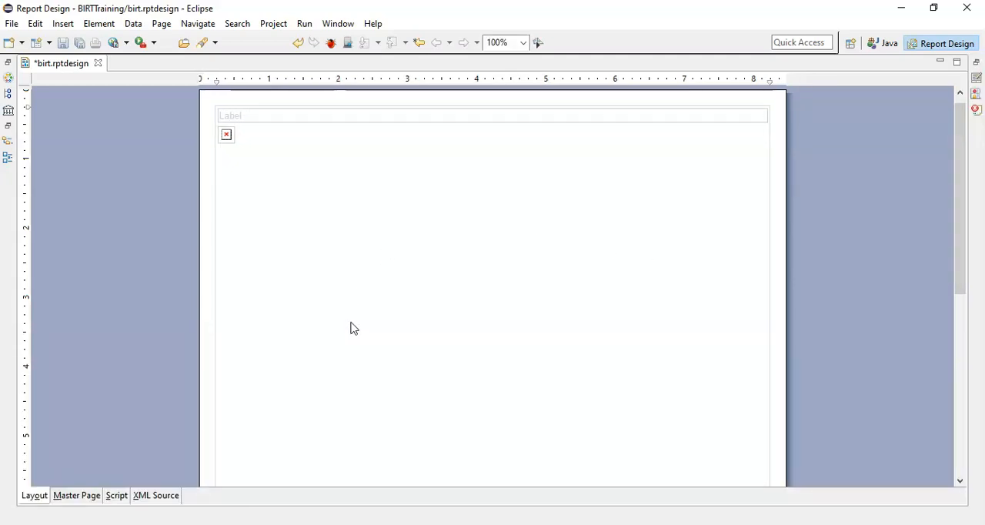
{"action": "left_click", "coordinate": [8, 65]}
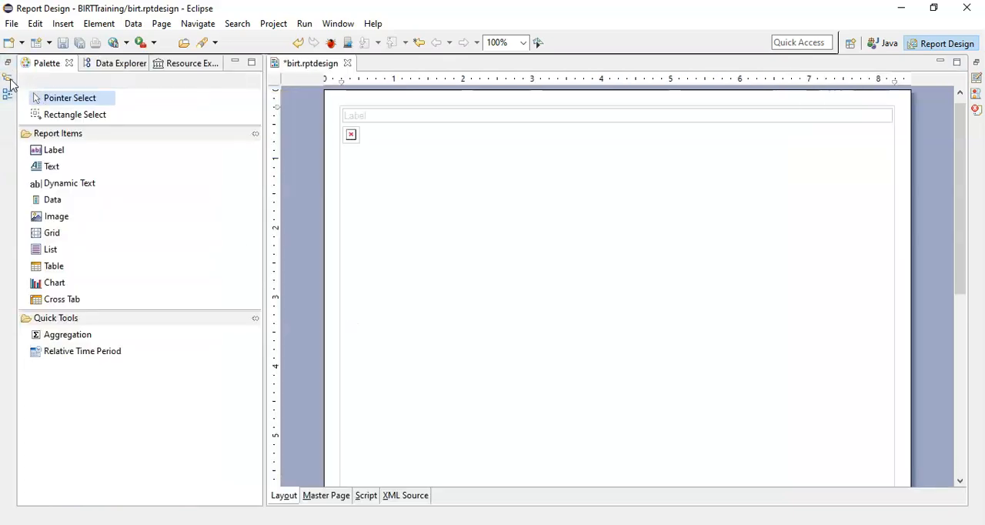
{"action": "left_click", "coordinate": [9, 68]}
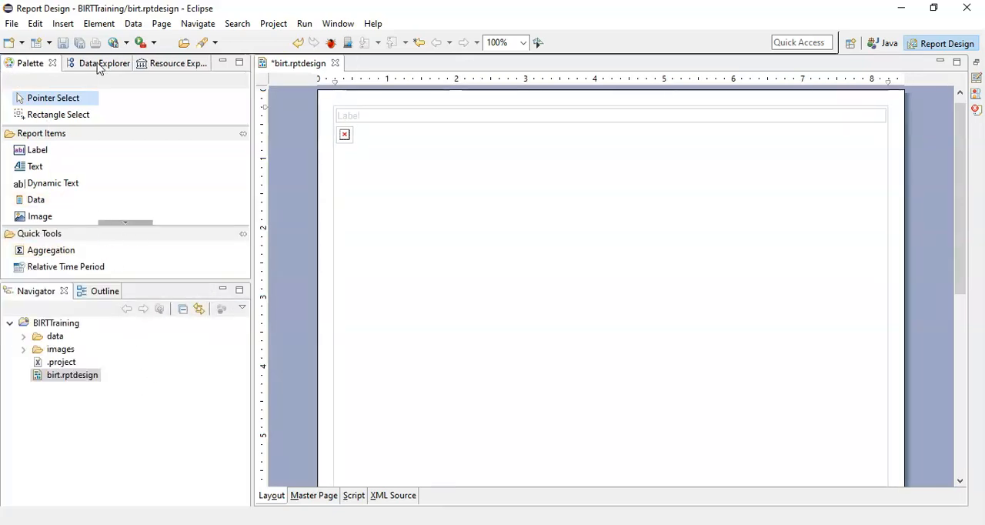
Step: Try the Navigator and Outline group above the report editor at reduced height, and dock it between the Palette and the editor
{"action": "left_click_drag", "start_coordinate": [590, 147], "coordinate": [640, 132]}
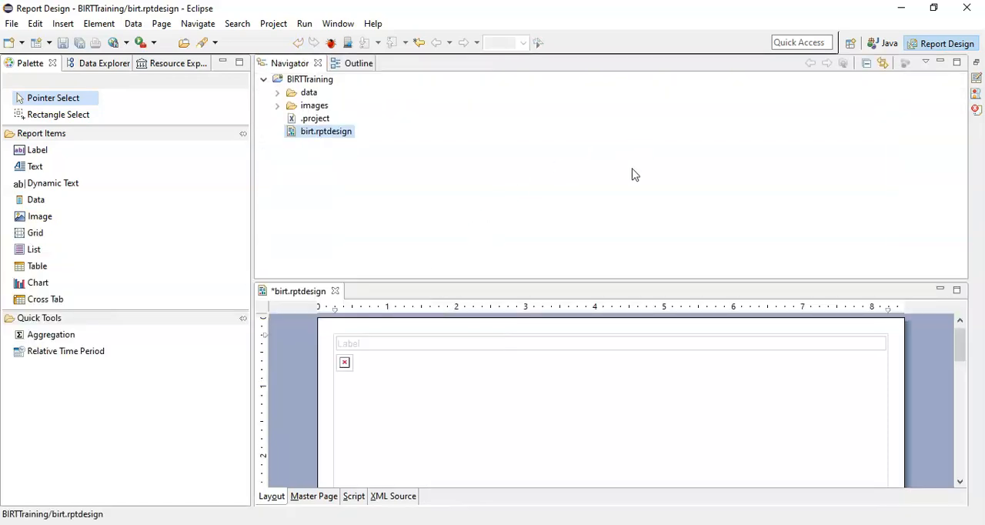
{"action": "left_click_drag", "start_coordinate": [748, 280], "coordinate": [784, 146]}
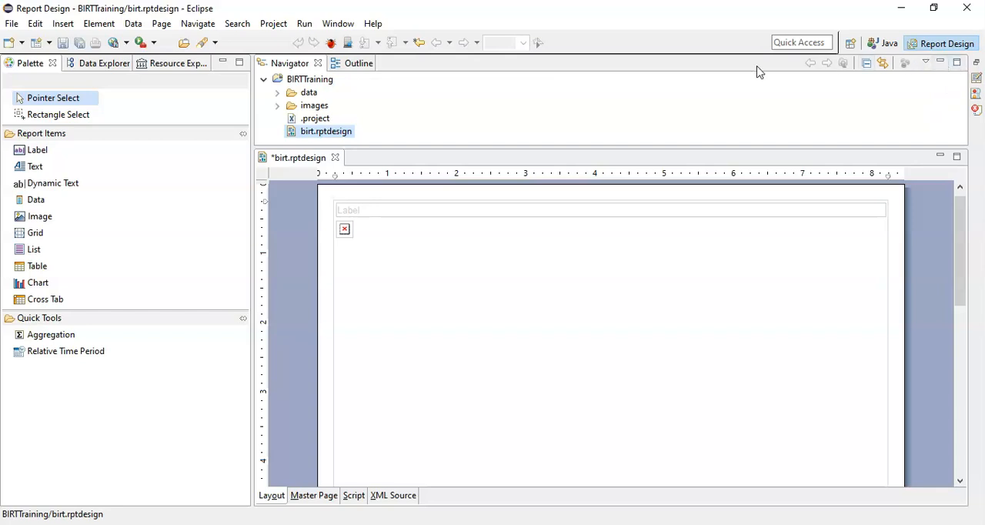
{"action": "left_click_drag", "start_coordinate": [749, 73], "coordinate": [160, 324]}
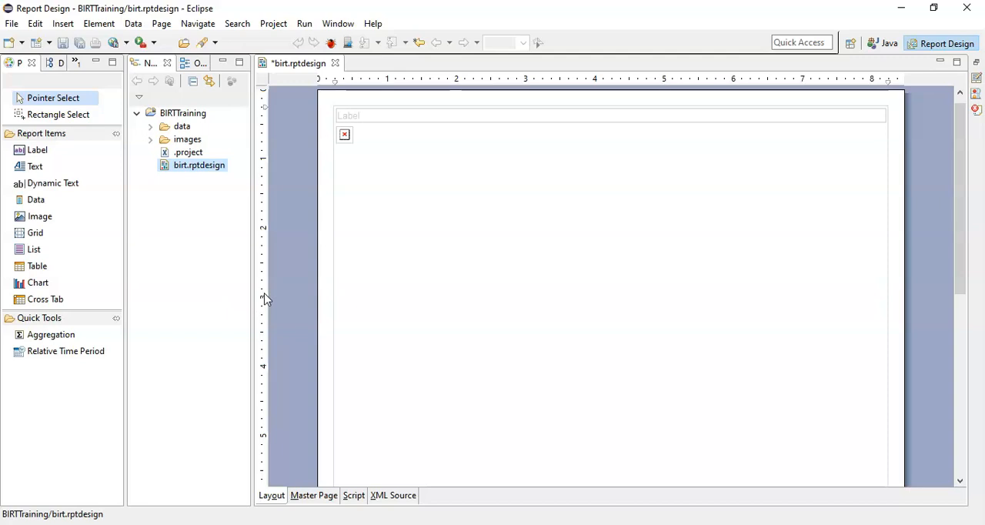
Step: Delete birt.rptdesign from the BIRTTraining project and the file system, cancelling the Save As for its open editor
{"action": "right_click", "coordinate": [195, 166]}
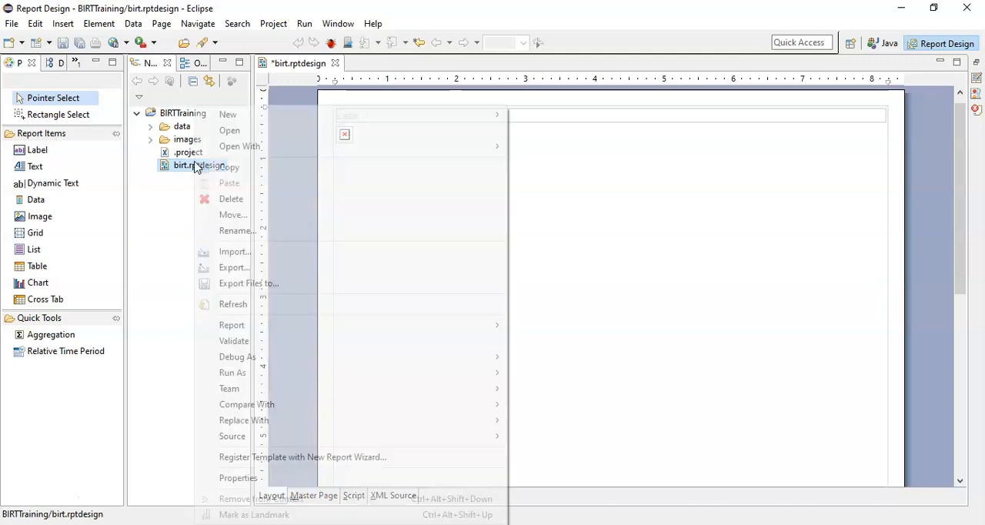
{"action": "left_click", "coordinate": [223, 202]}
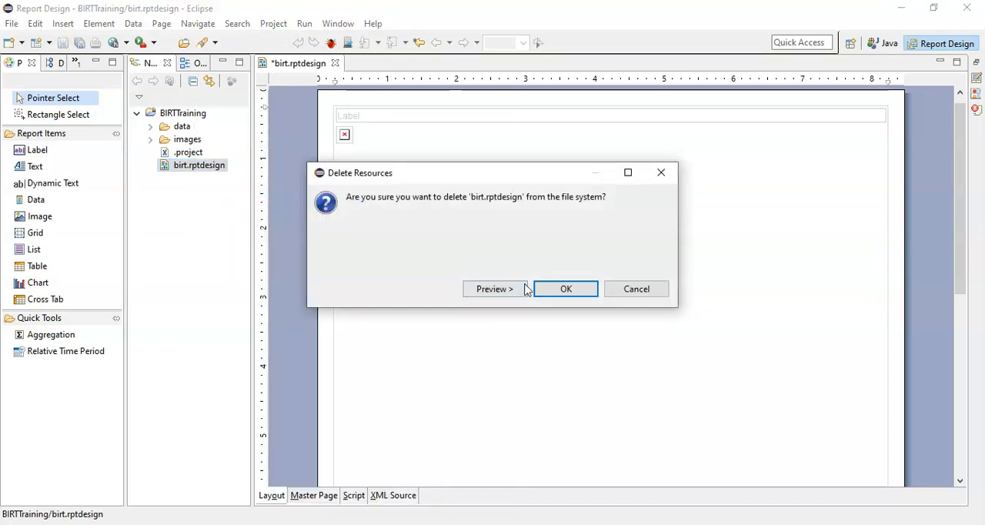
{"action": "left_click", "coordinate": [564, 289]}
{"action": "left_click", "coordinate": [577, 278]}
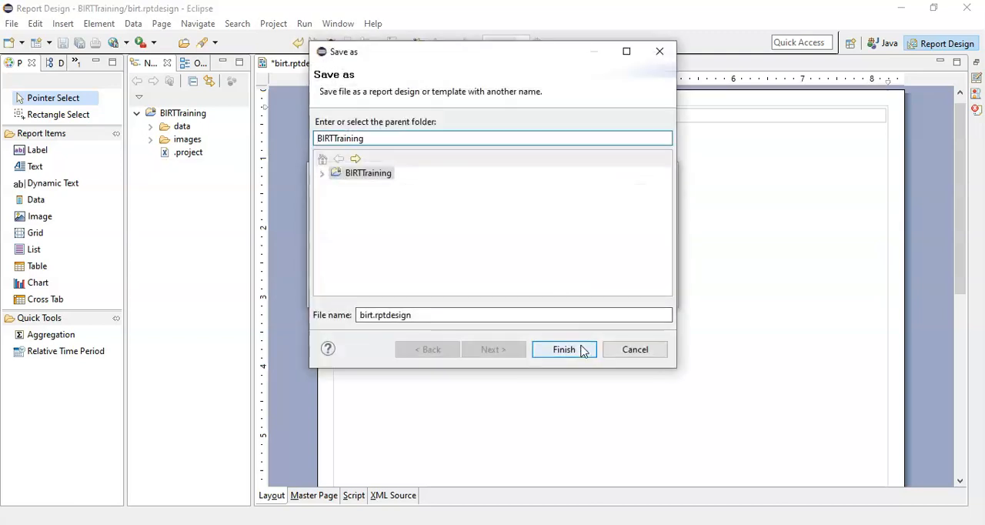
{"action": "left_click", "coordinate": [633, 350]}
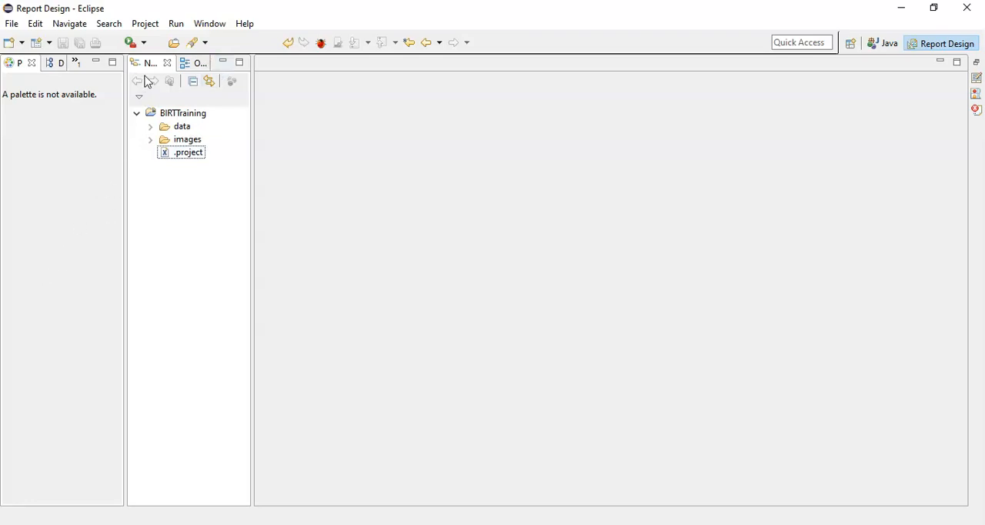
Step: Dock the Navigator view on its own to the left of the Palette, separate from the Outline
{"action": "left_click_drag", "start_coordinate": [149, 66], "coordinate": [36, 239]}
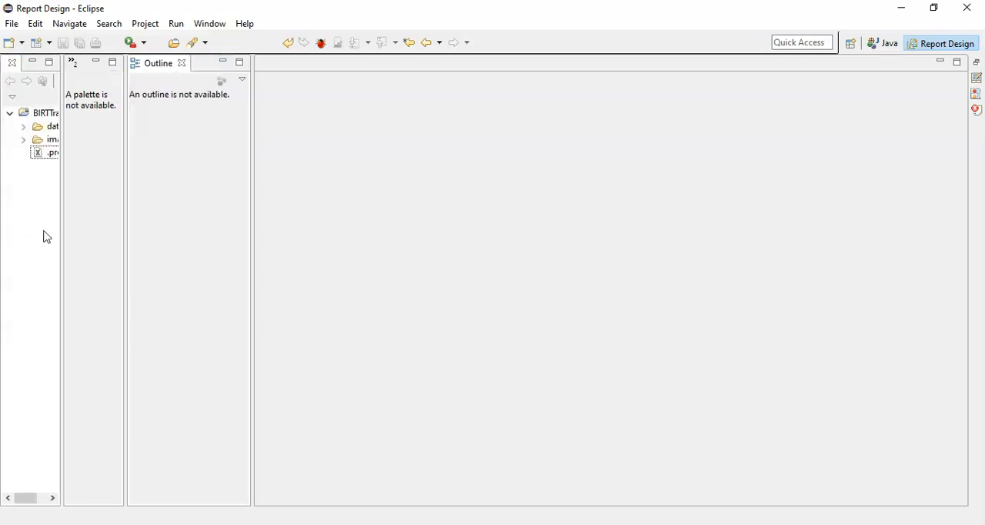